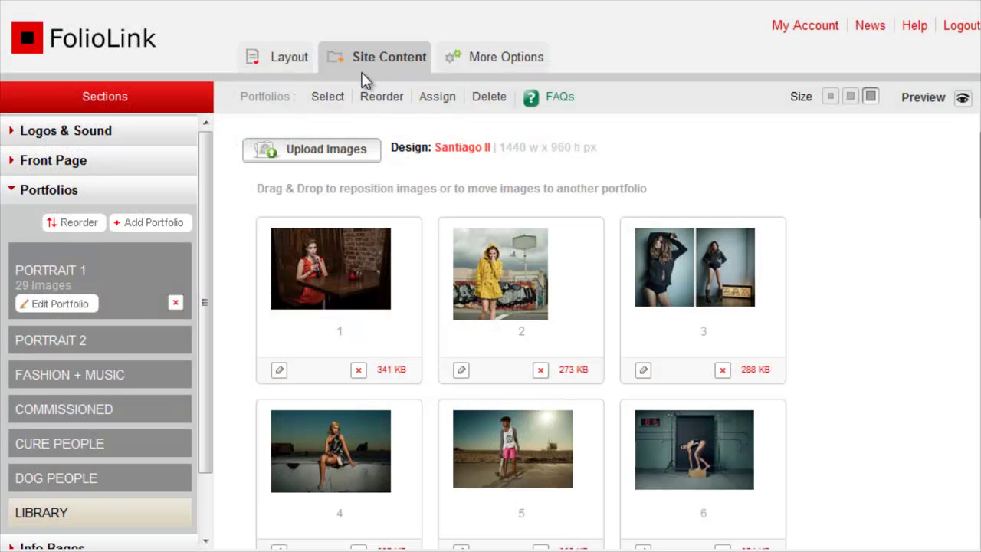
Scroll the Site Content Sections sidebar and expand the empty Promo Pages section.
left_click_drag(206, 157, 210, 255)
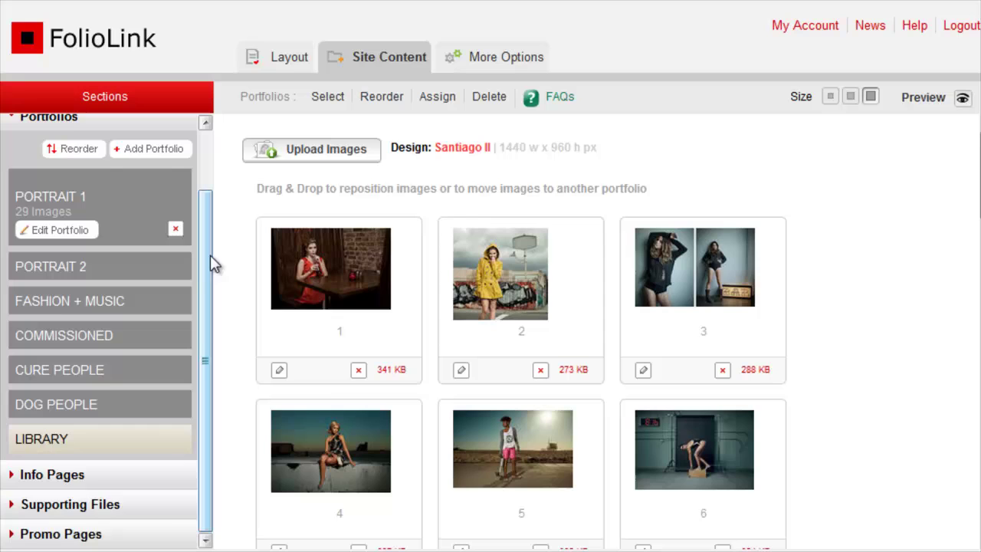
left_click(144, 542)
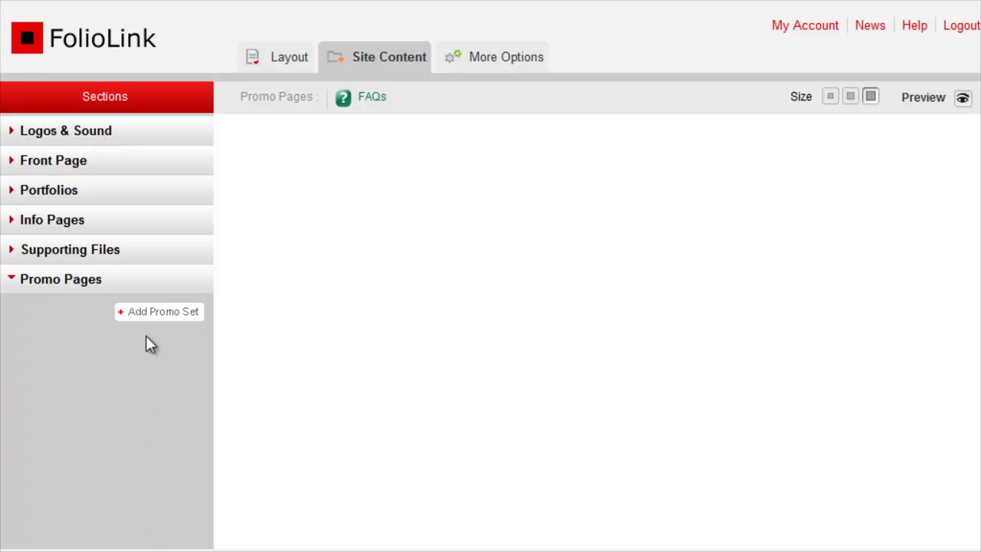
Create a promo set titled 'Sample Promo Set' with rob_tree_final.jpg as its intro image.
left_click(155, 315)
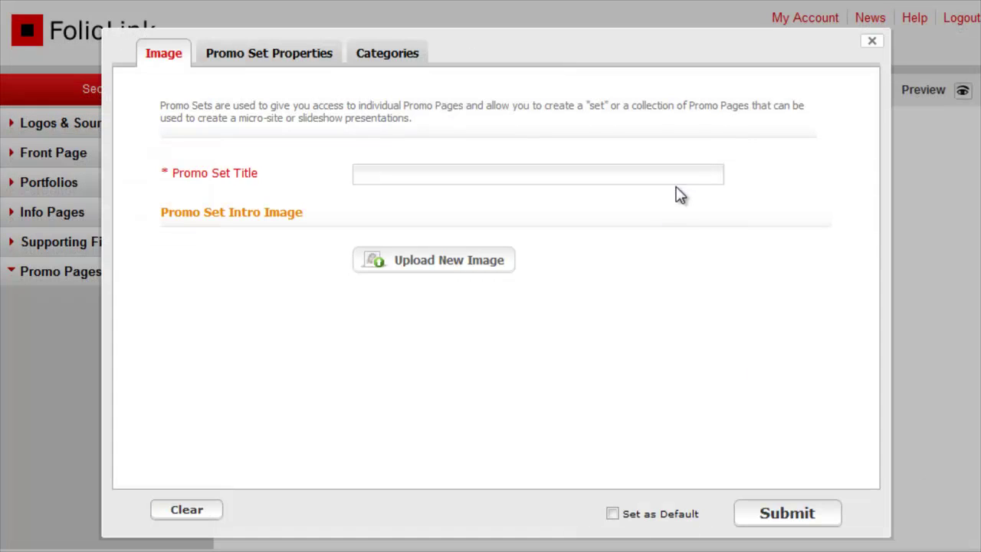
type("Sample Pr")
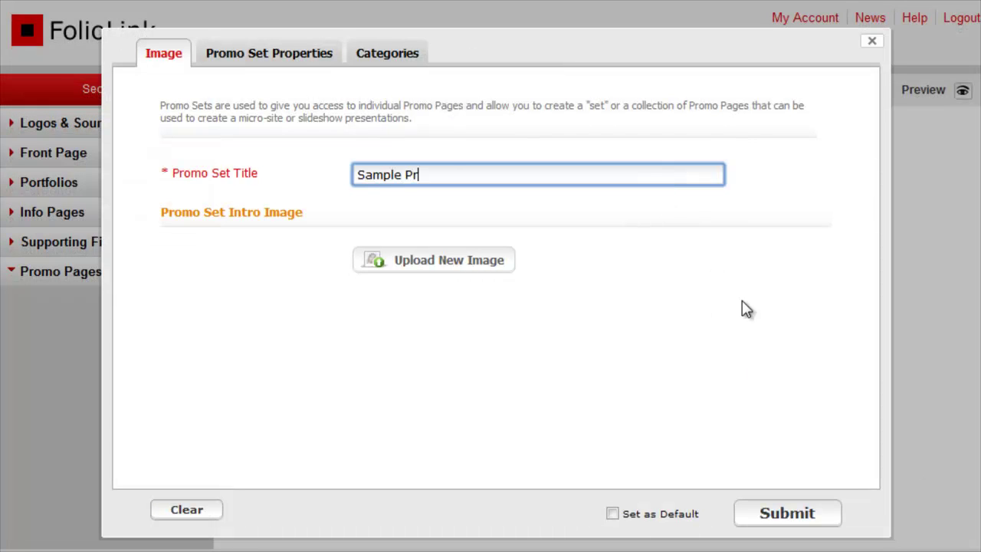
type("omo Set")
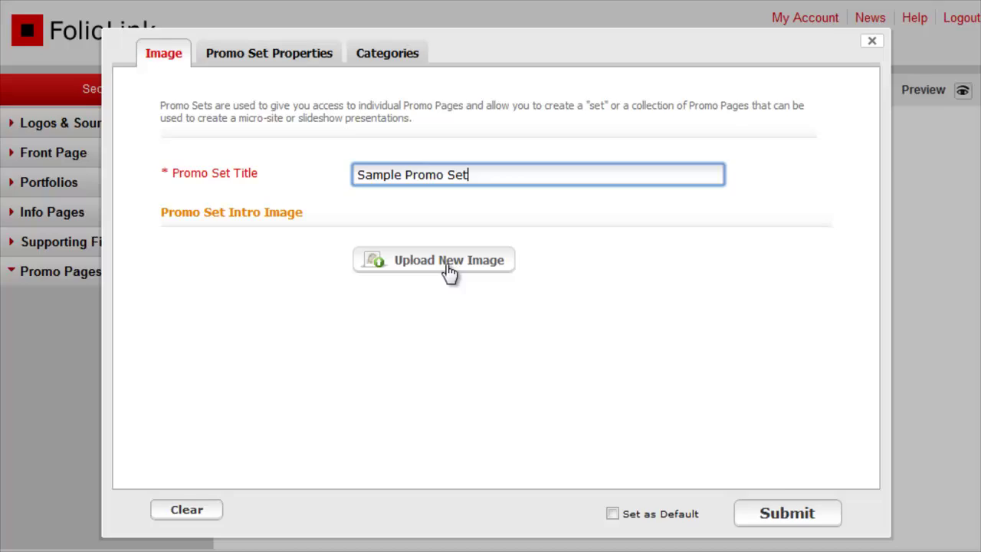
left_click(450, 272)
left_click(770, 83)
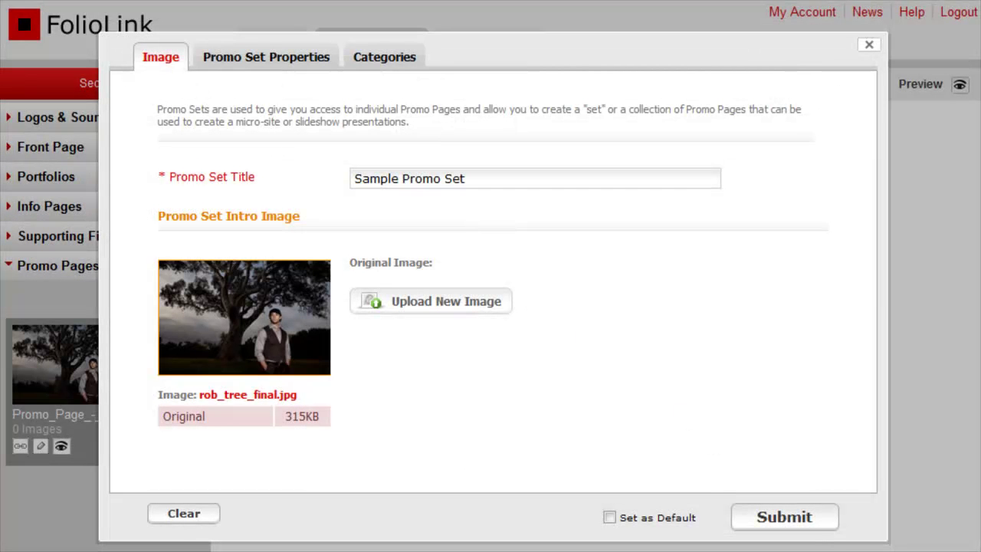
Show the Promo Set Properties and keep the Golden Gate - Scalable layout selected.
left_click(291, 64)
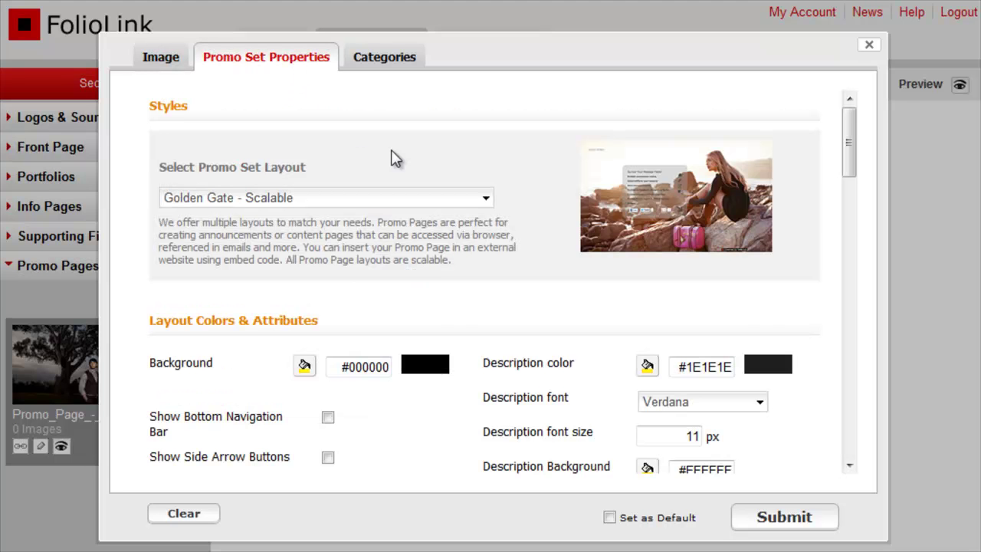
left_click(486, 198)
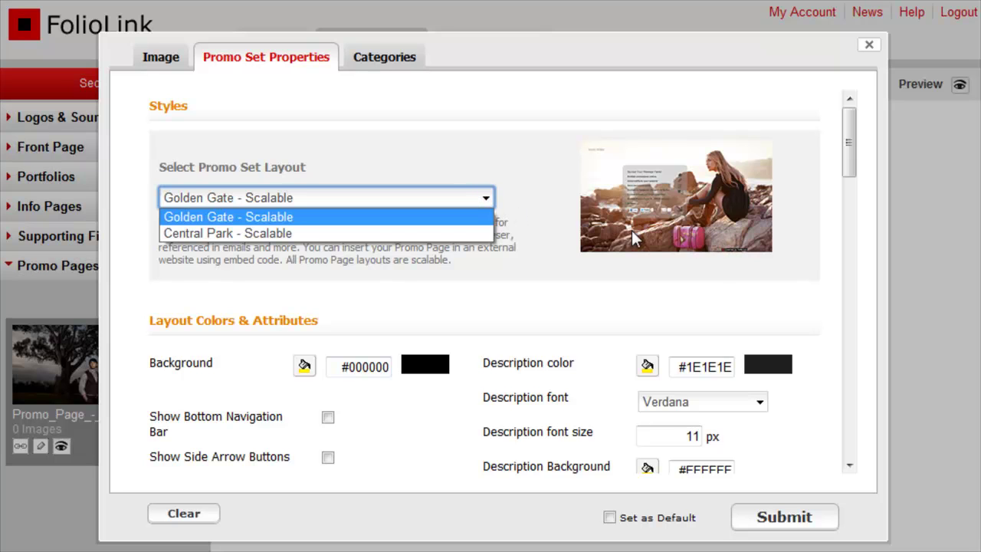
left_click(475, 217)
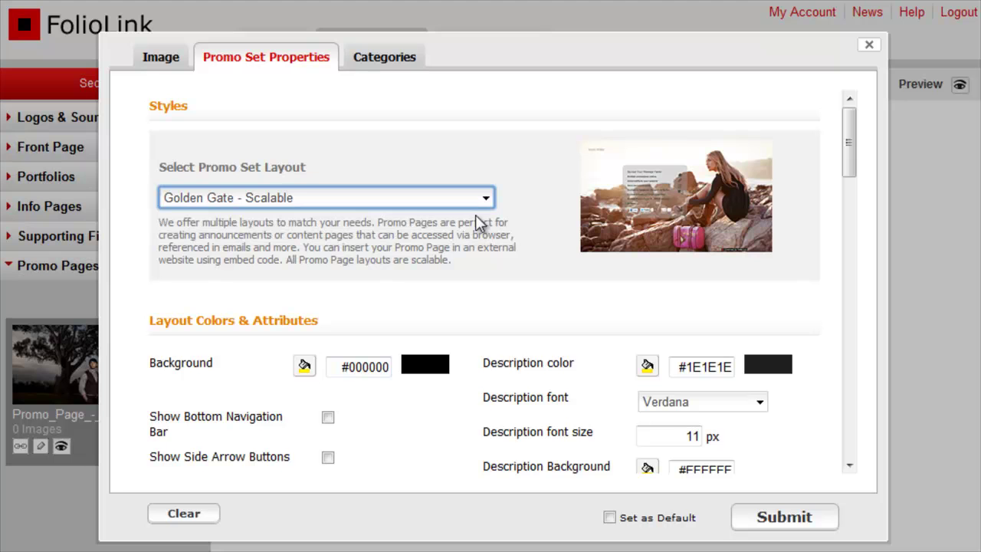
Set the Description colour under Layout Colors & Attributes to white, FFFFFF.
left_click(851, 178)
left_click_drag(853, 182, 859, 219)
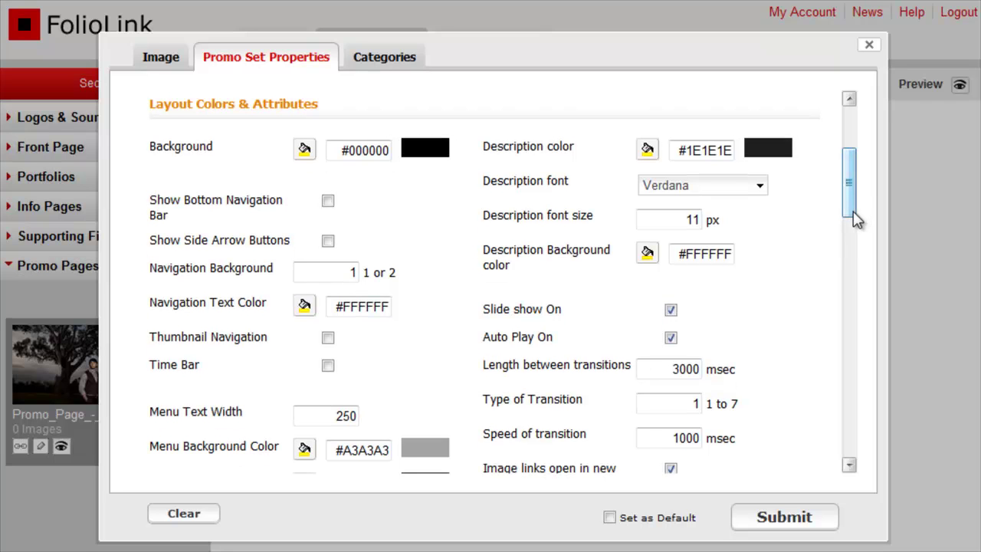
left_click(648, 149)
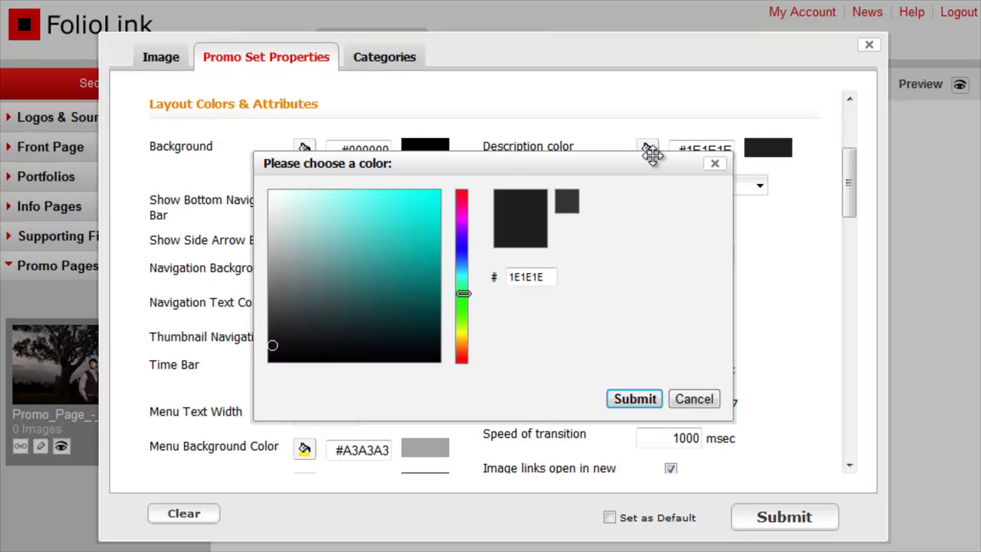
left_click(271, 198)
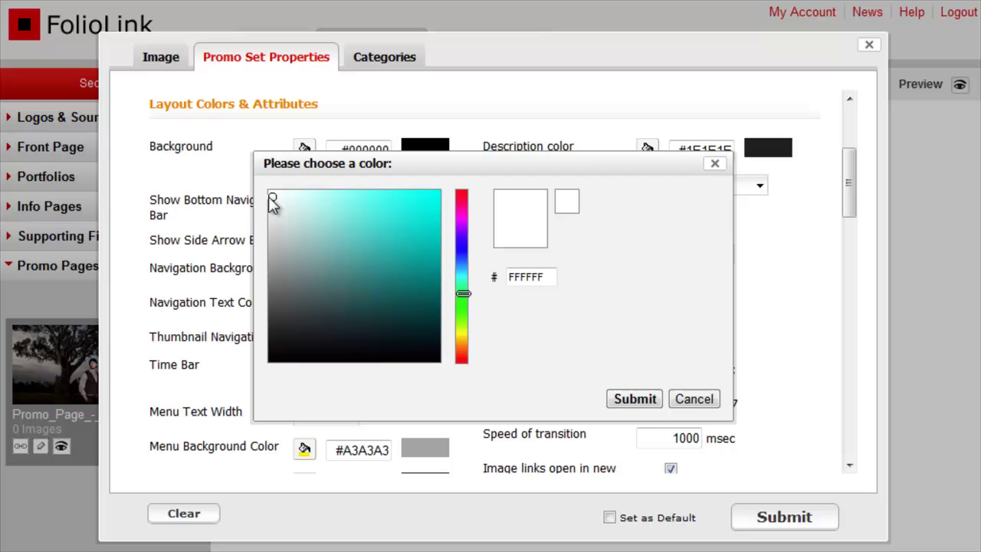
left_click(634, 397)
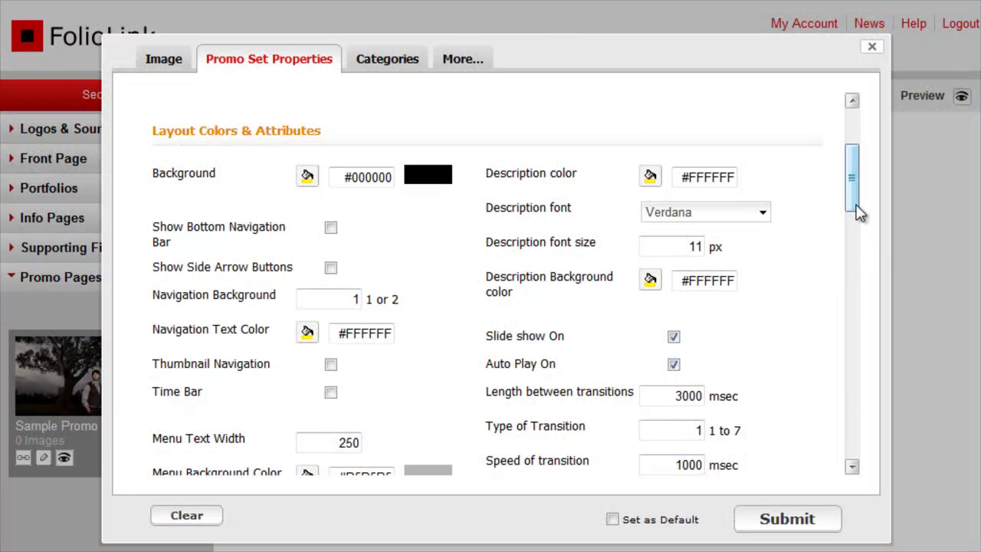
Enable Show Brand with the photographer's name in Verdana, and set the web address to promoset.
left_click_drag(858, 212, 872, 342)
scroll(872, 343, "down", 1)
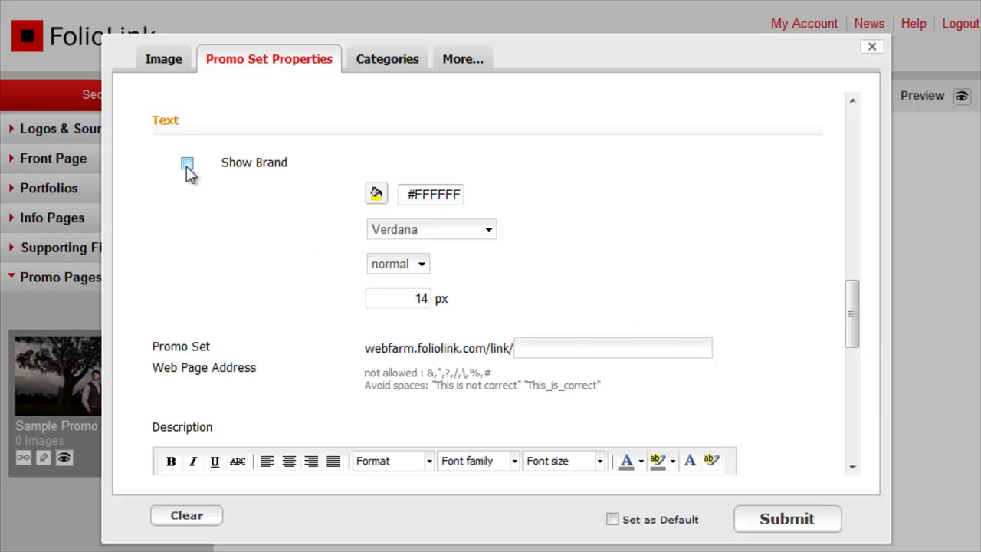
left_click(187, 163)
left_click(454, 171)
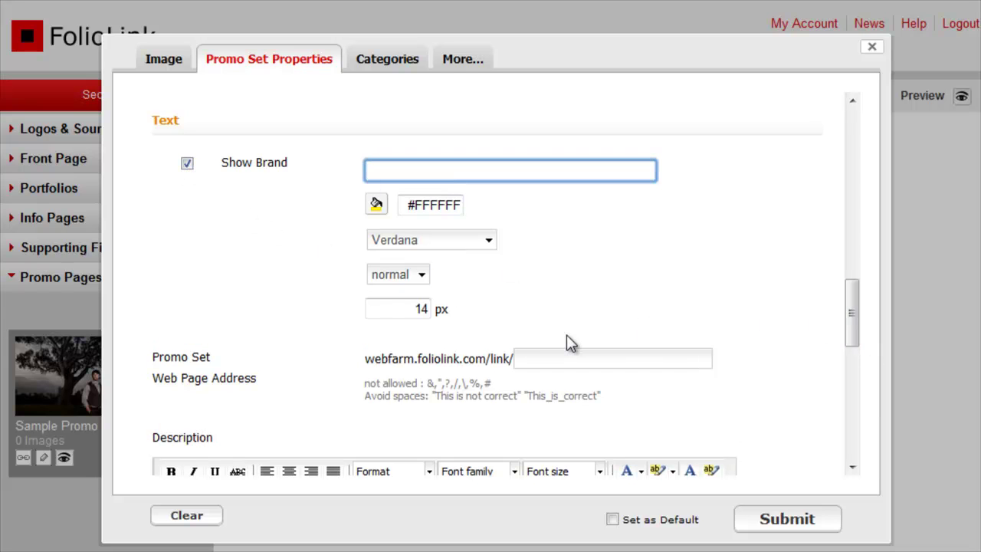
type("Scott Witte")
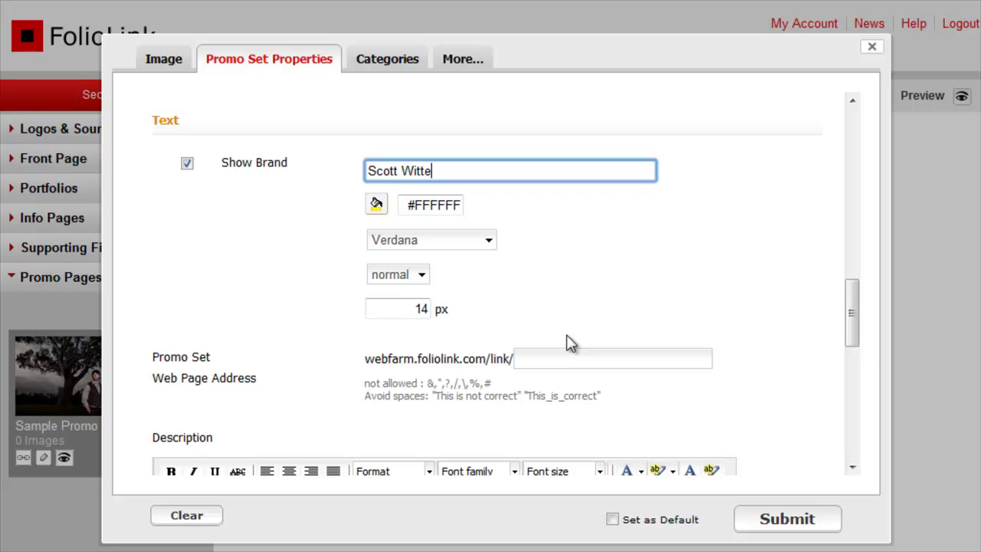
type("r")
left_click(491, 241)
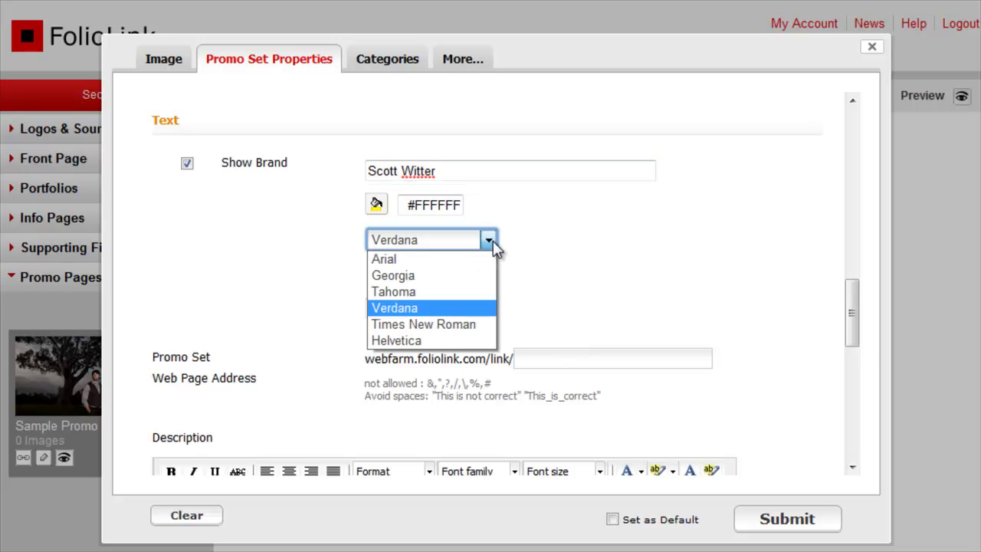
left_click(527, 259)
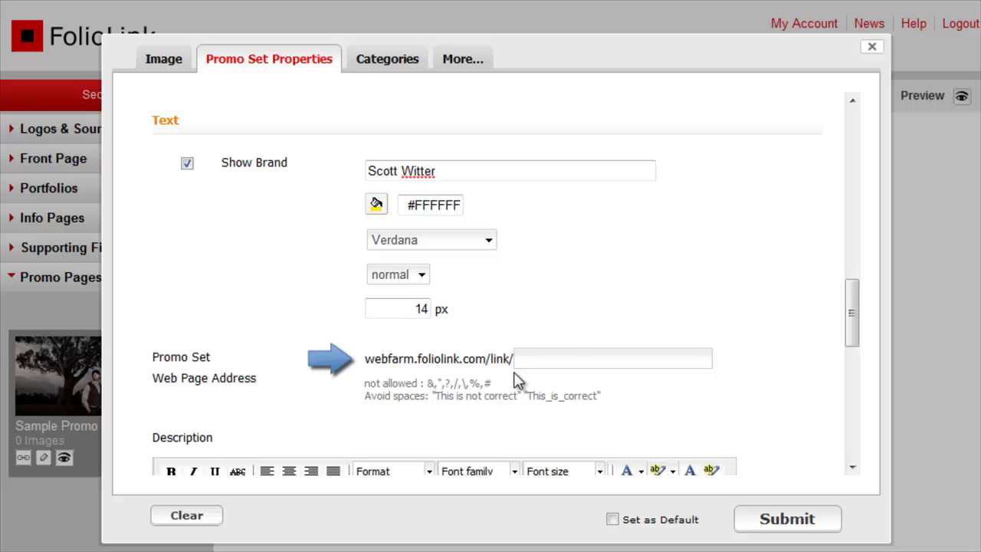
left_click(574, 358)
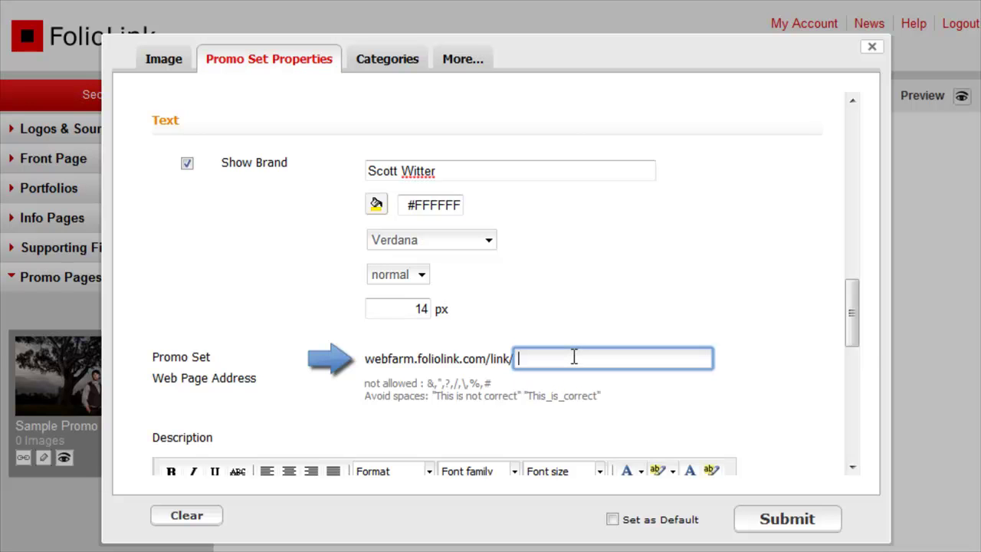
type("promos")
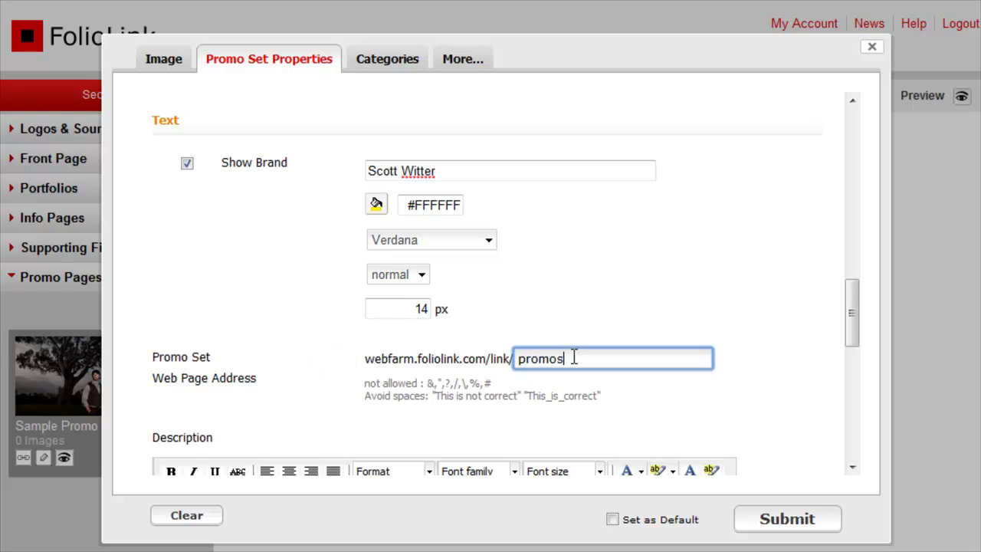
type("et")
Tick Embed Code, Email & Social Share and Add to Calendar, checking each in the preview.
left_click_drag(852, 334, 854, 390)
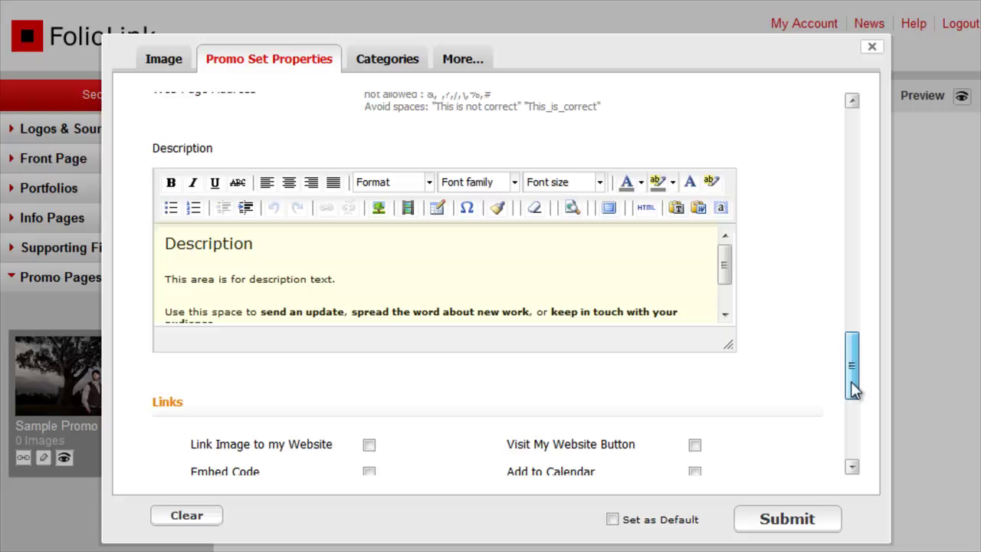
left_click_drag(727, 275, 730, 297)
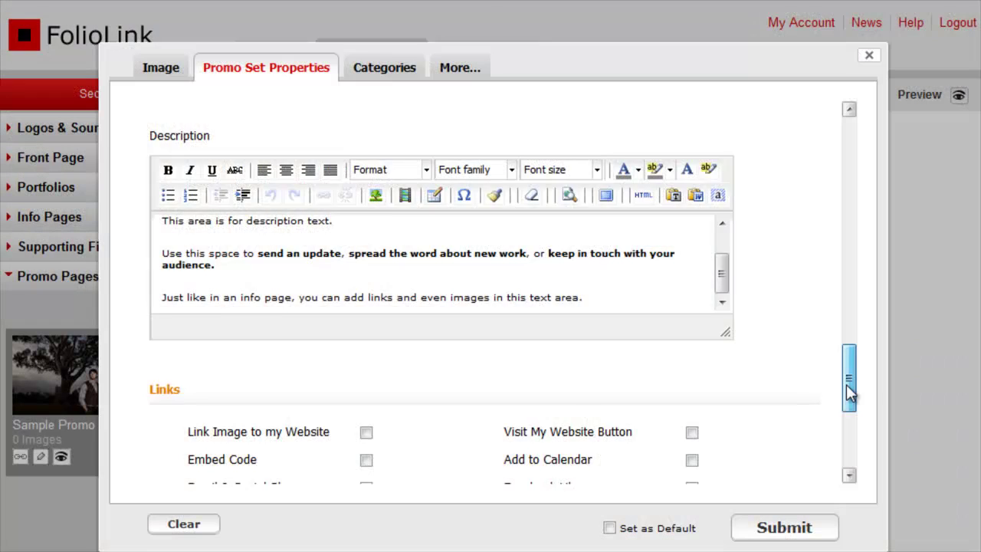
left_click_drag(850, 394, 852, 420)
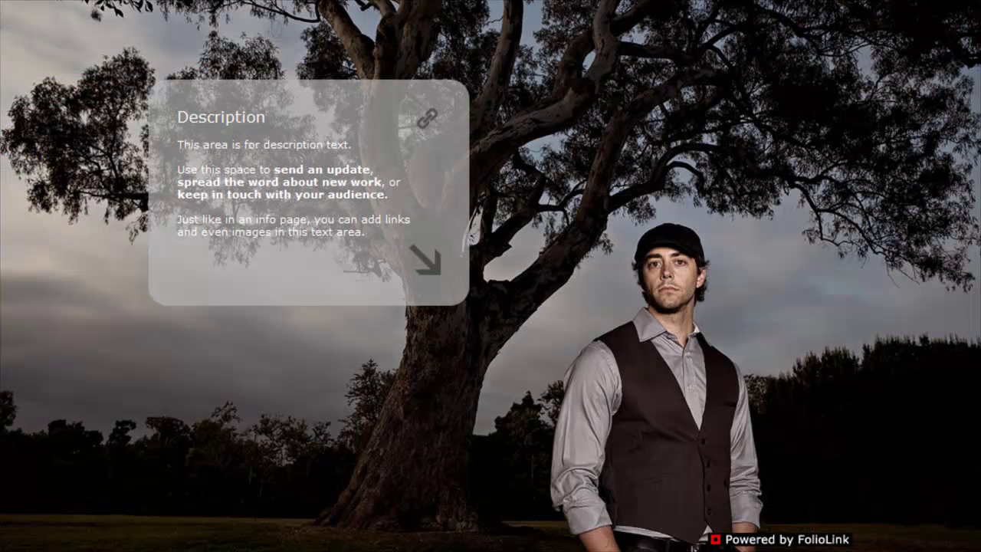
left_click(426, 123)
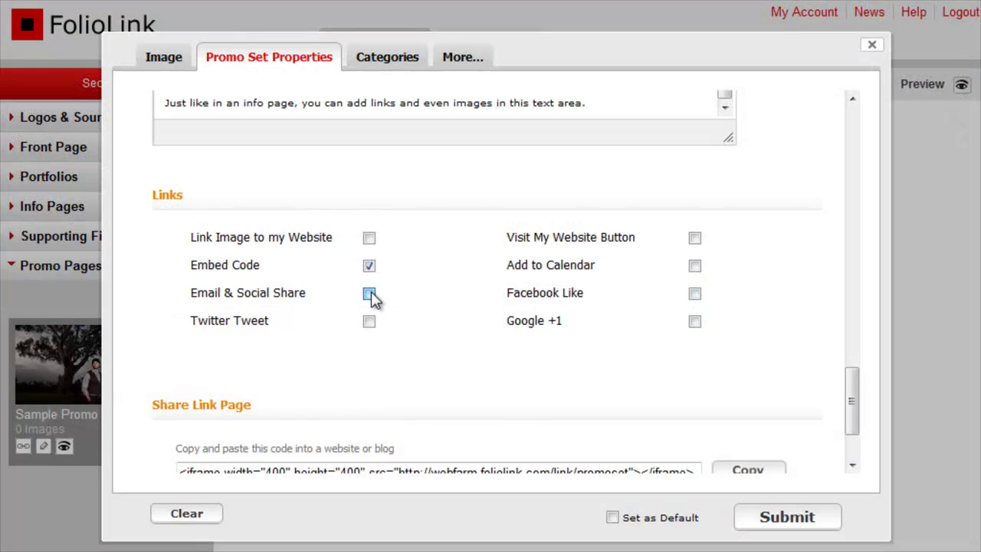
left_click(370, 294)
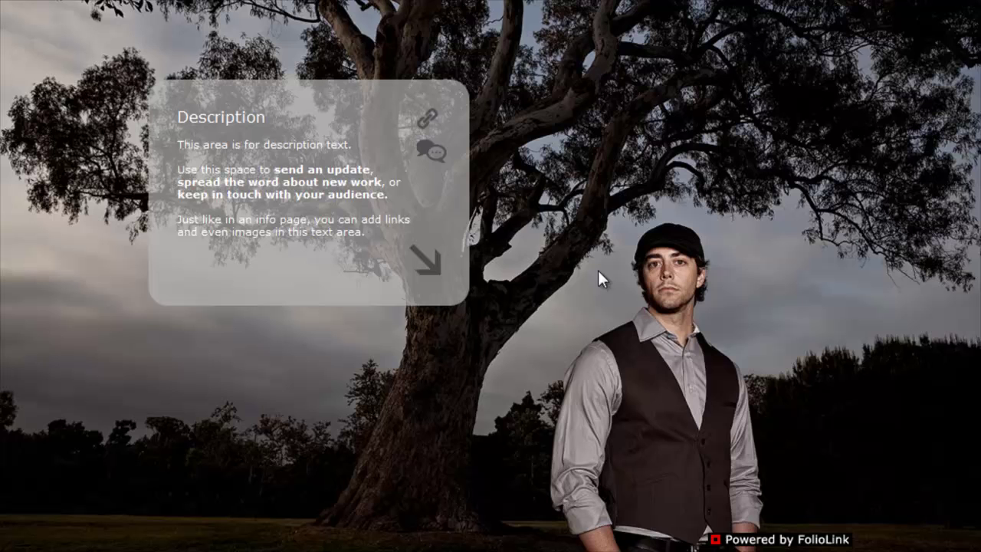
left_click(427, 152)
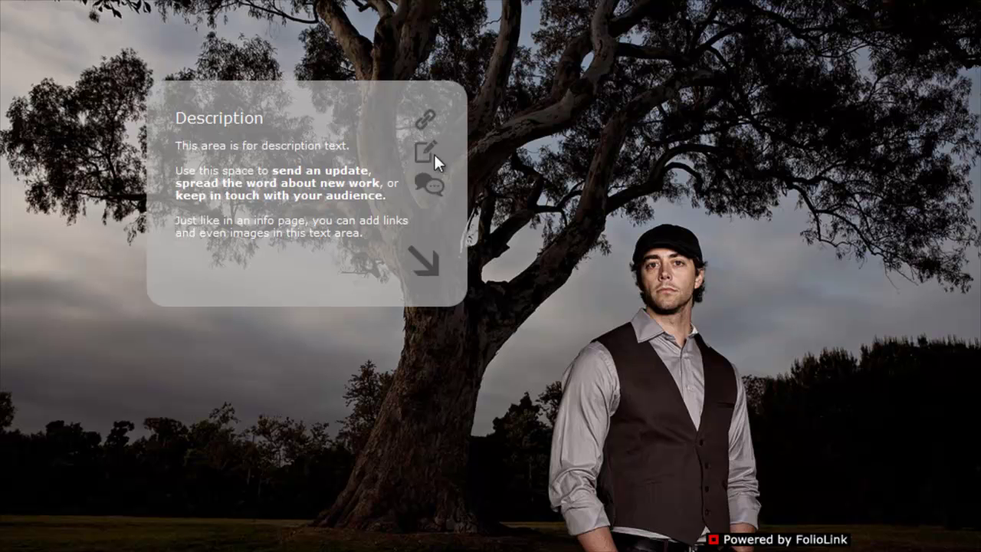
left_click(422, 152)
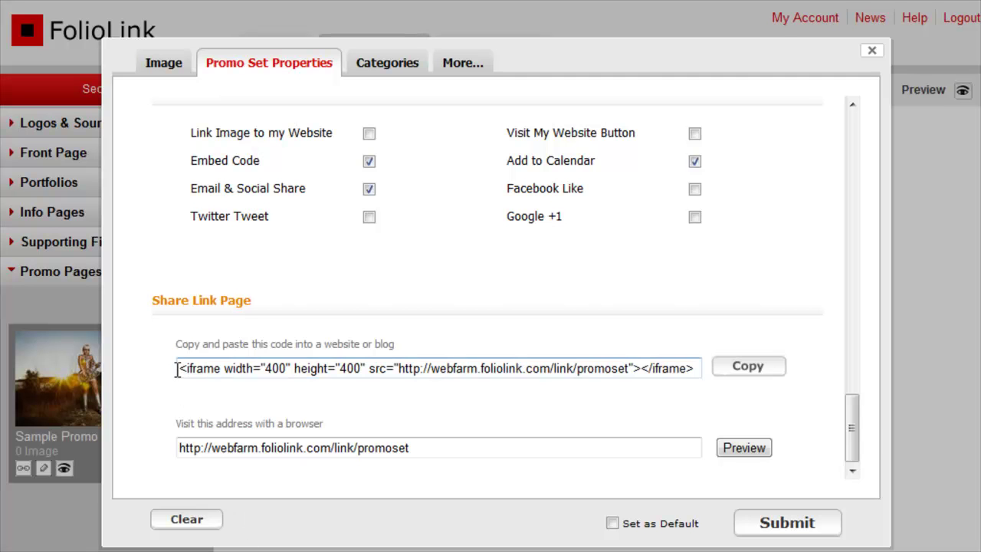
left_click_drag(178, 369, 718, 377)
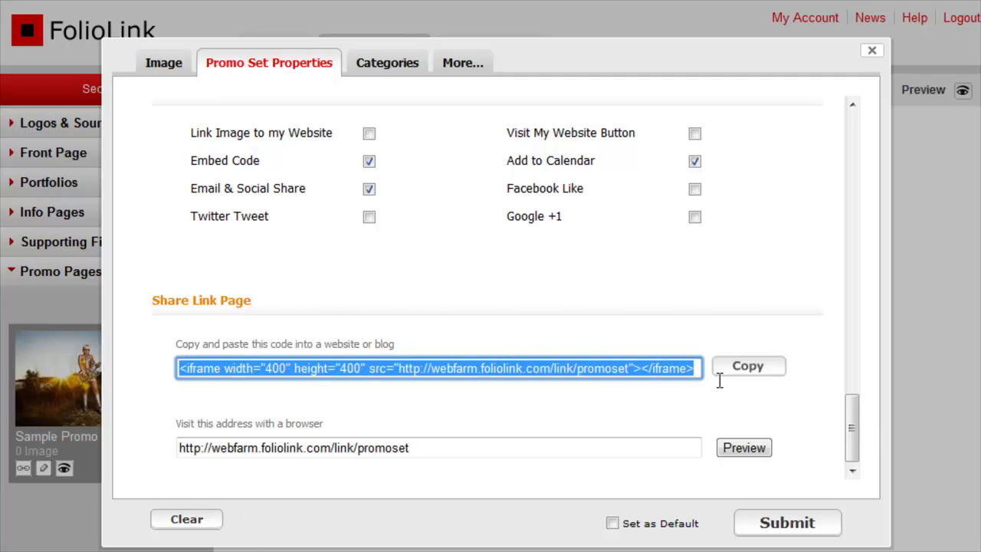
left_click(750, 407)
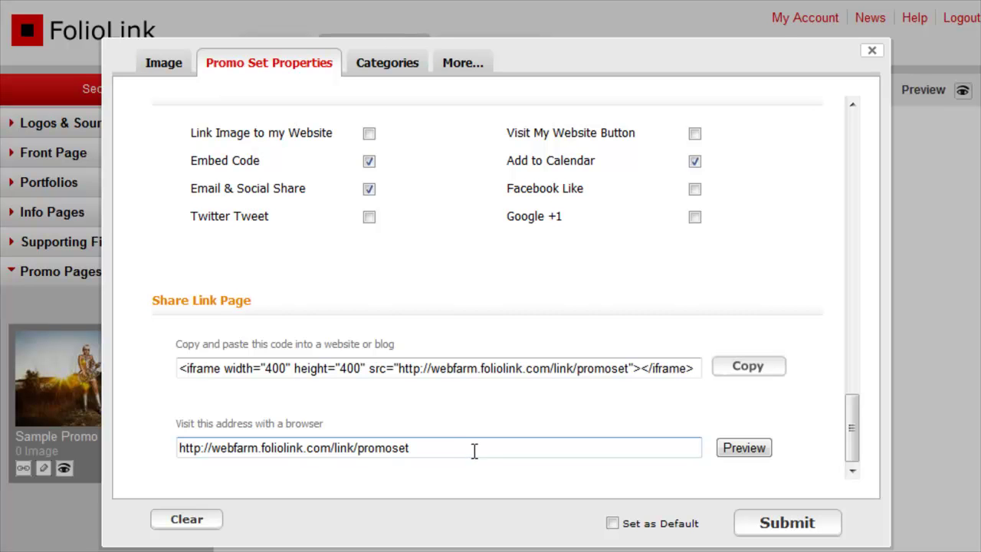
In Categories, pick country Aland Islands, state Braendoe and city Braendoe.
left_click(405, 67)
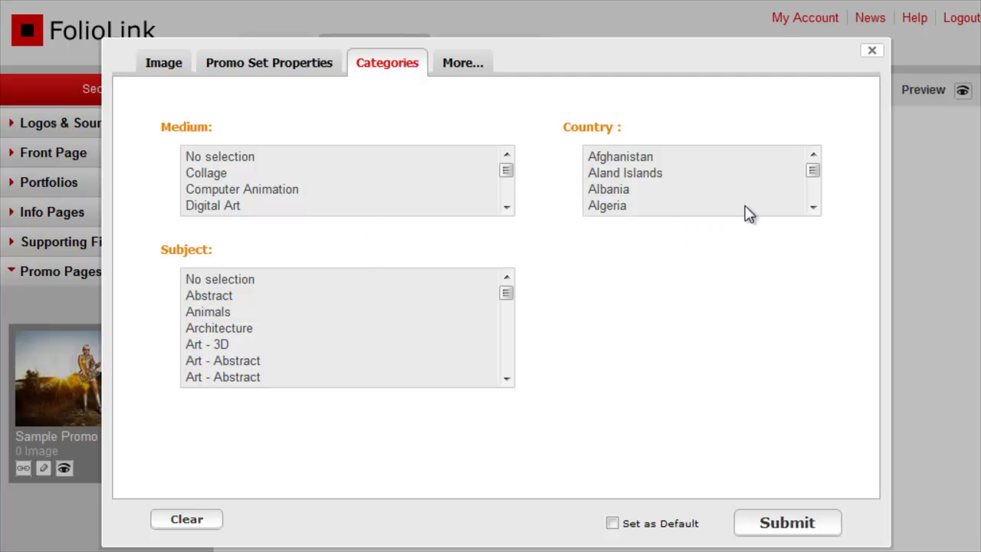
left_click(797, 173)
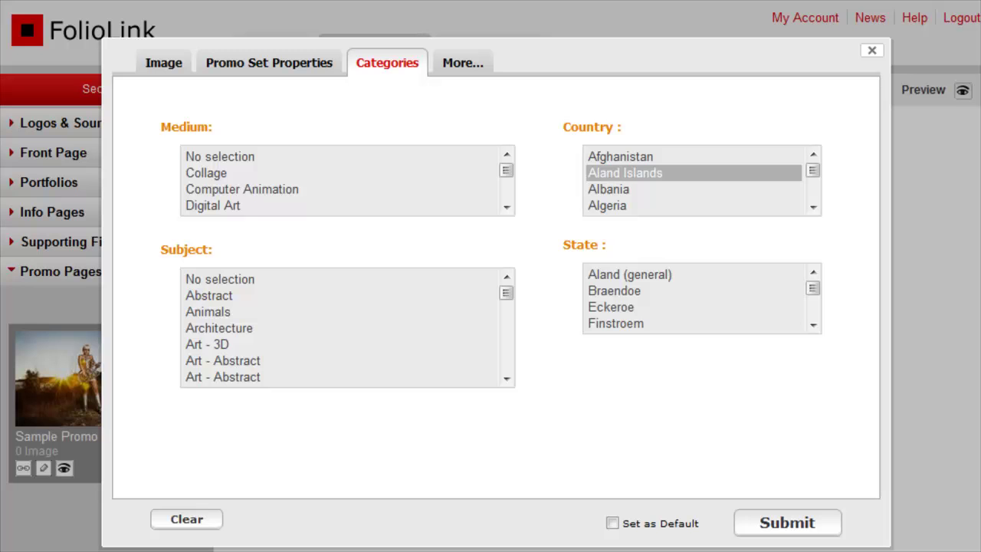
left_click(653, 291)
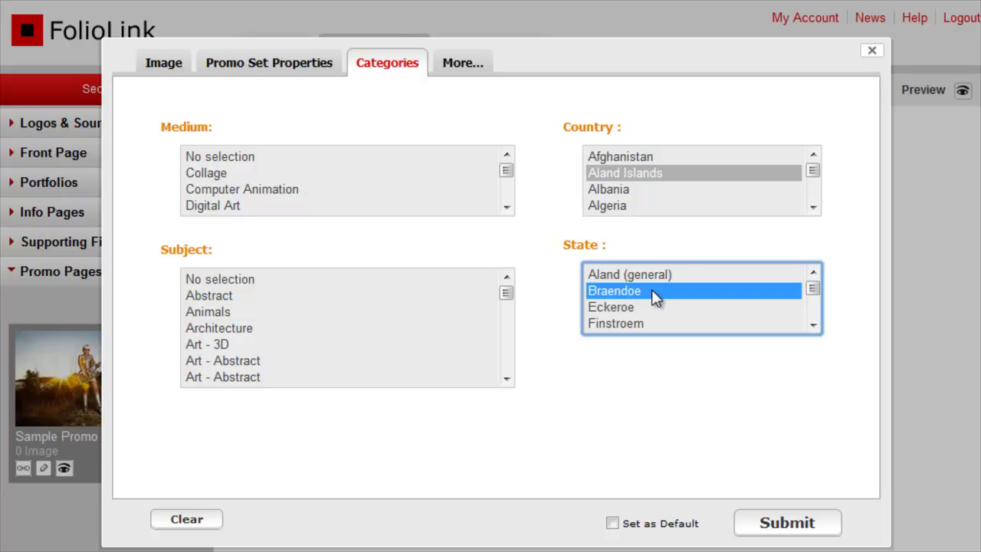
left_click(681, 424)
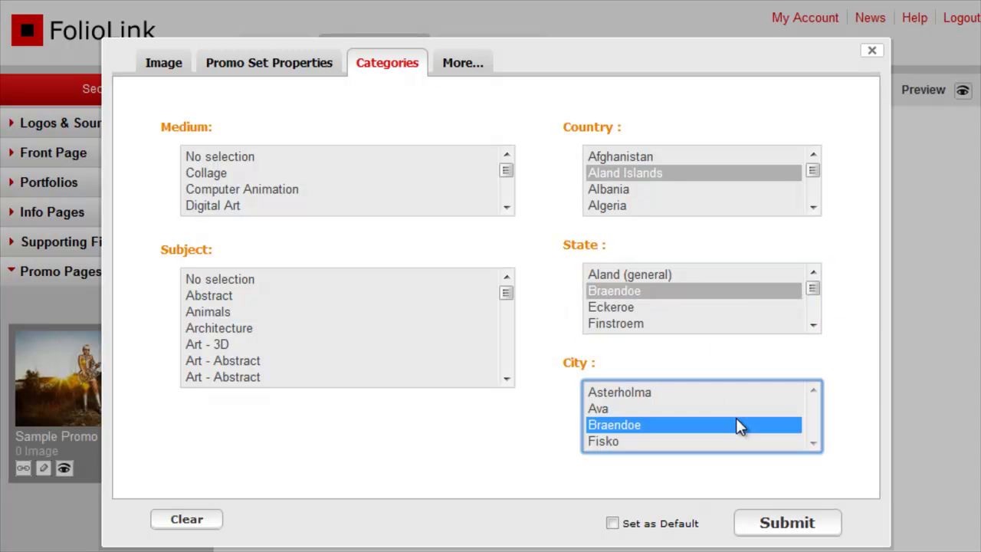
Review the Email Embed Code under More..., then return to the properties' share link addresses.
left_click(463, 65)
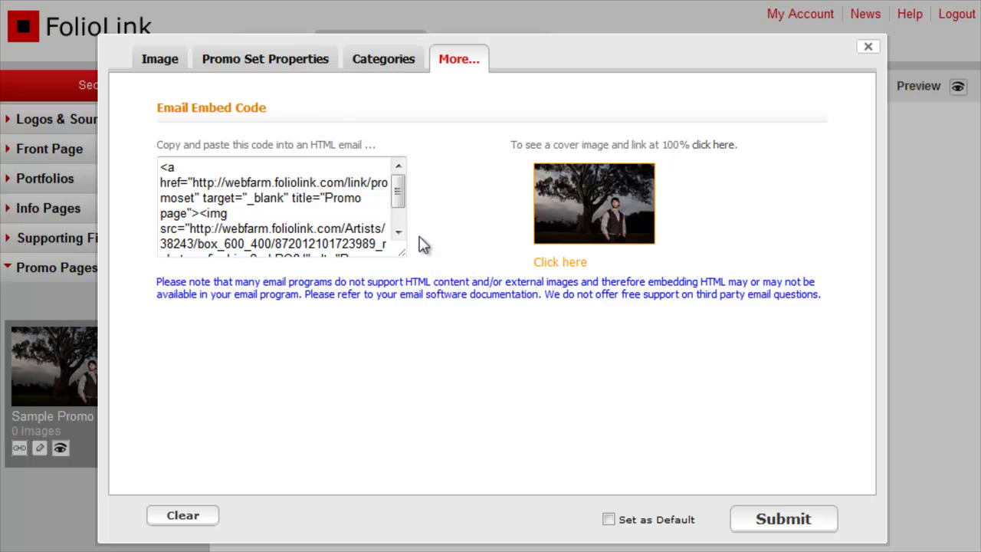
left_click(301, 68)
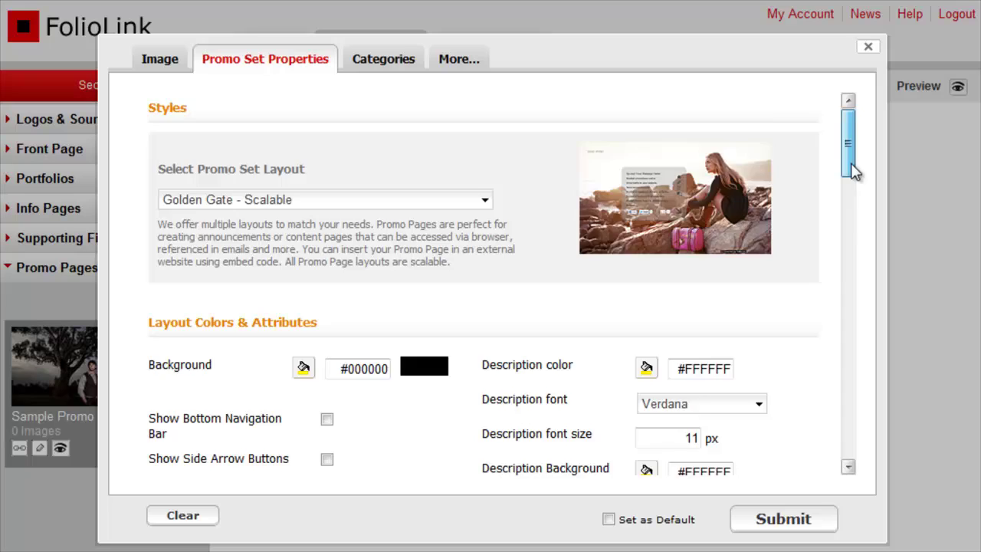
mouse_move(848, 145)
left_mouse_down()
mouse_move(858, 297)
mouse_move(846, 464)
left_mouse_up()
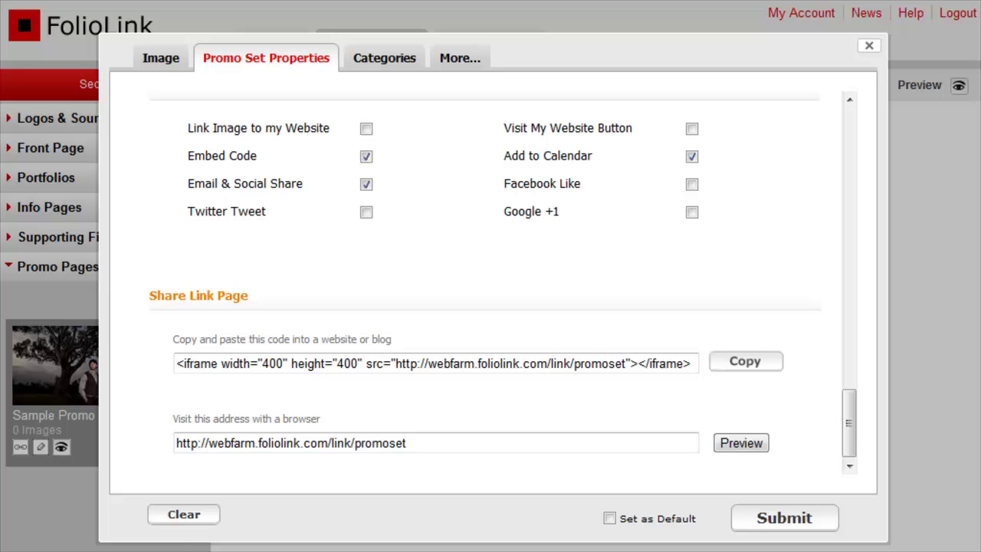
Submit the promo set settings, then reopen the set and preview its page.
left_click(769, 527)
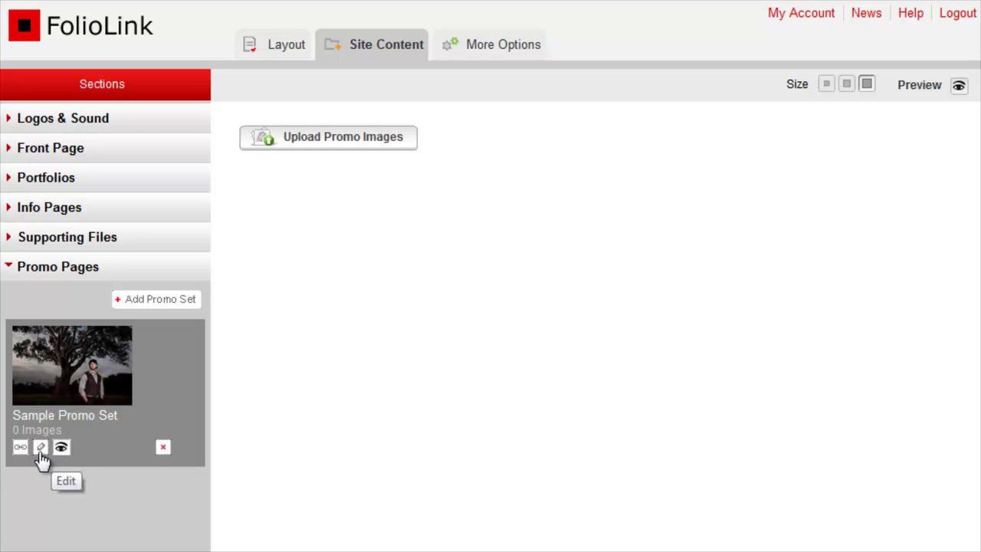
left_click(41, 451)
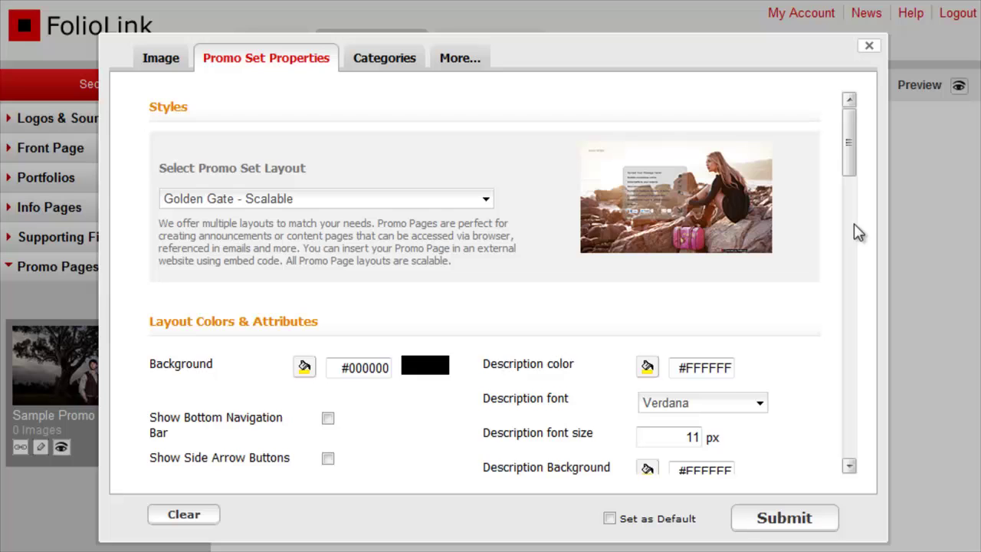
left_click_drag(854, 177, 861, 495)
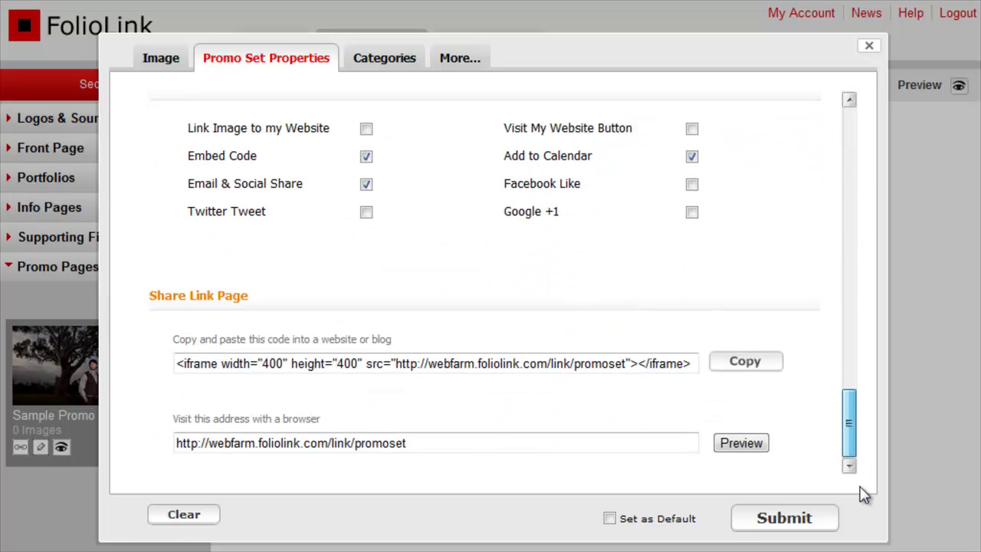
left_click(742, 444)
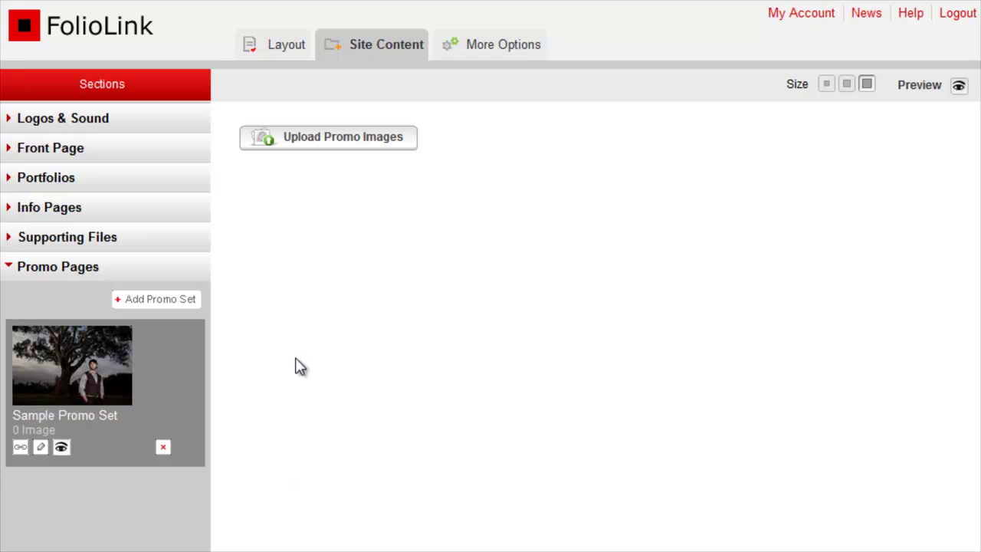
Upload three promo images into Sample Promo Set and close the upload window.
left_click(347, 139)
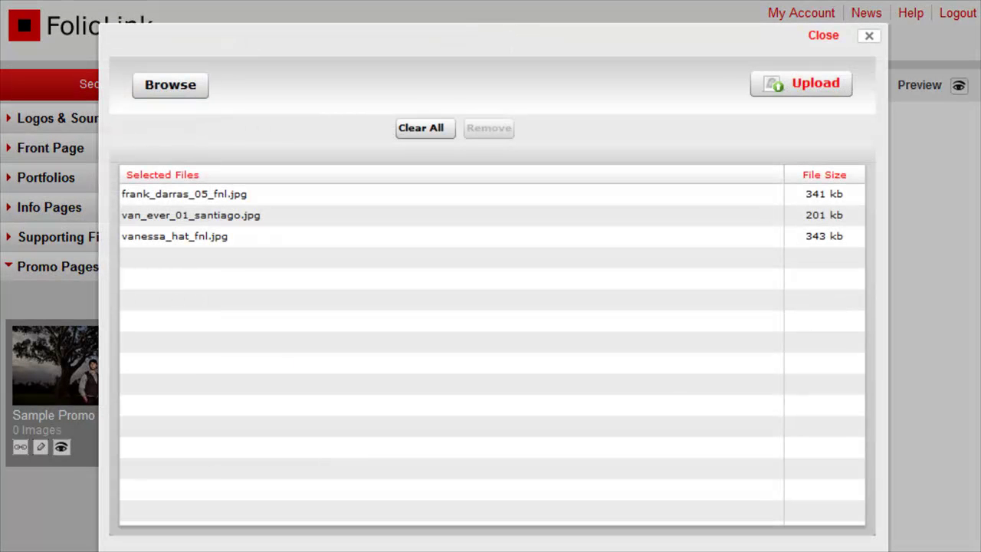
left_click(828, 91)
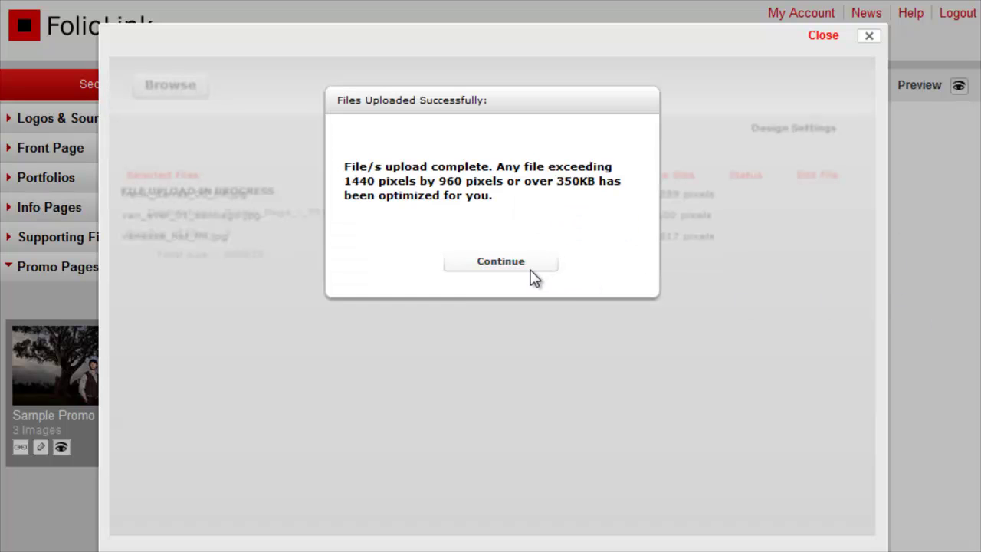
left_click(531, 270)
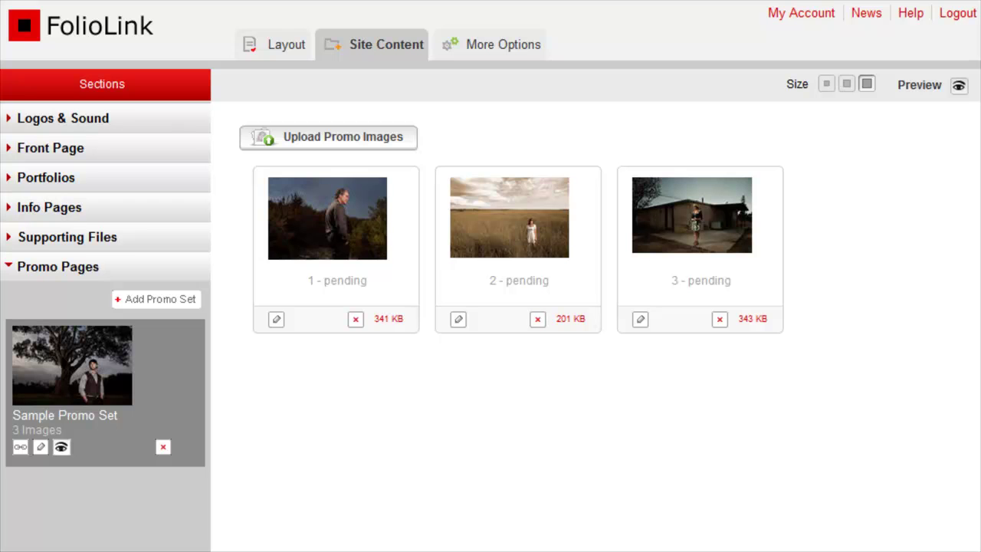
Submit the page properties of all three promo pages so each is activated.
left_click(276, 319)
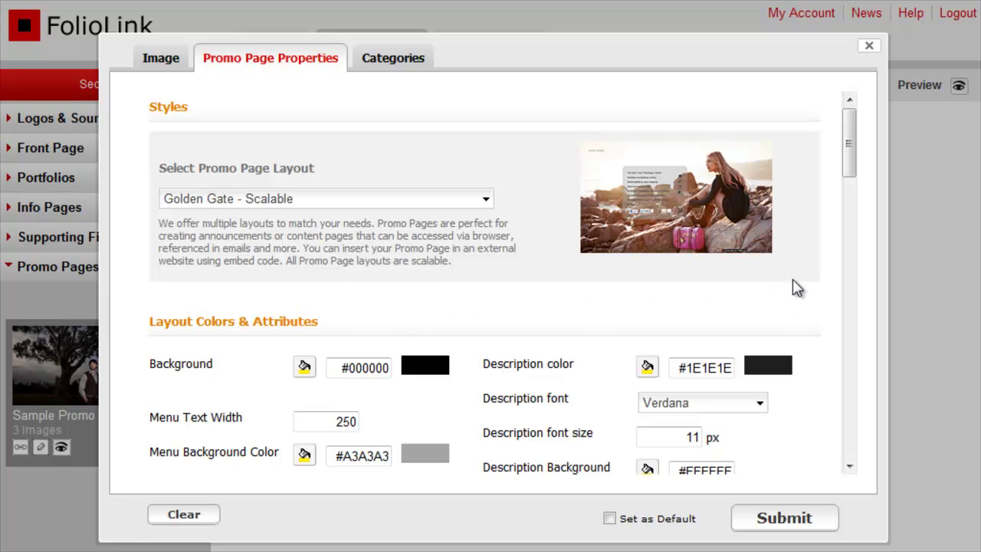
left_click(851, 265)
left_click_drag(851, 265, 851, 473)
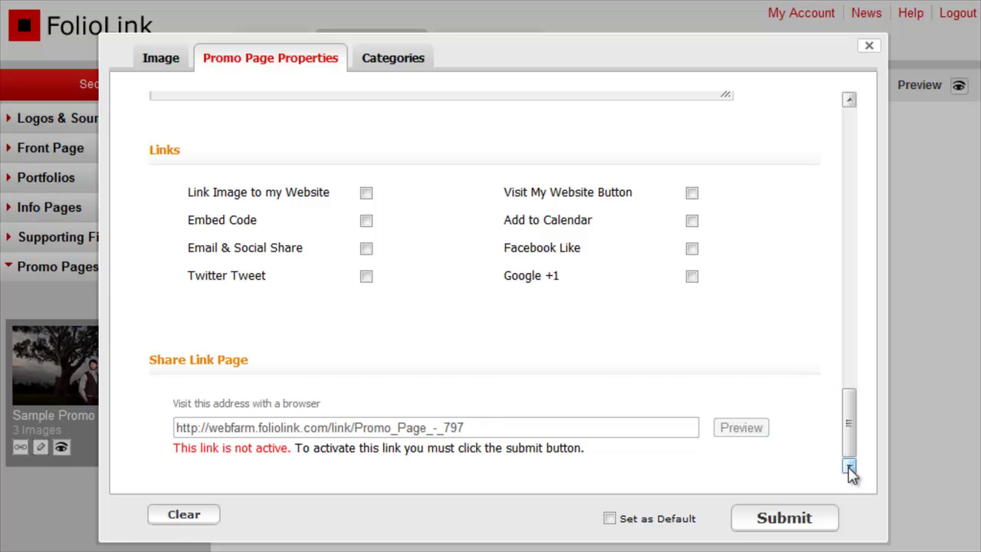
left_click(802, 526)
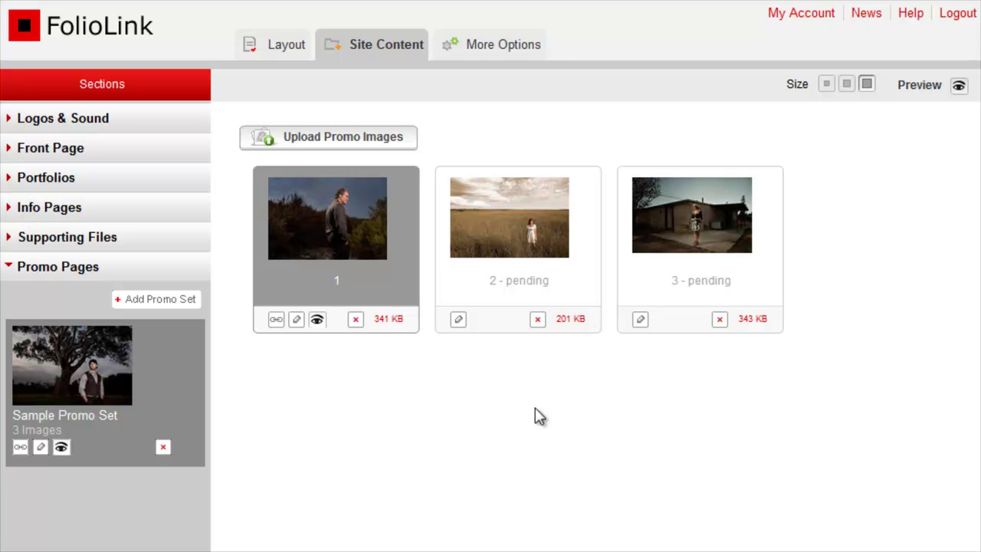
left_click(458, 320)
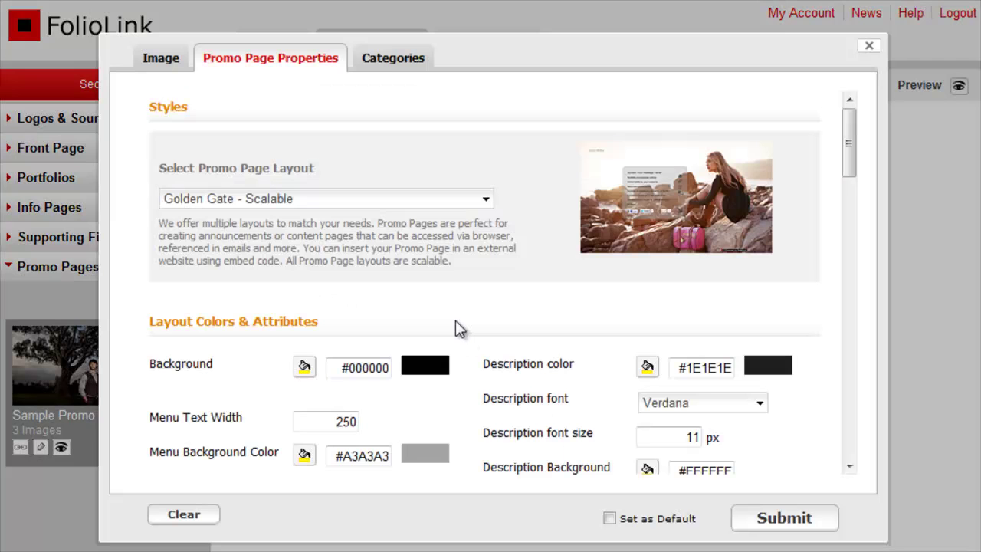
left_click(775, 521)
left_click(640, 320)
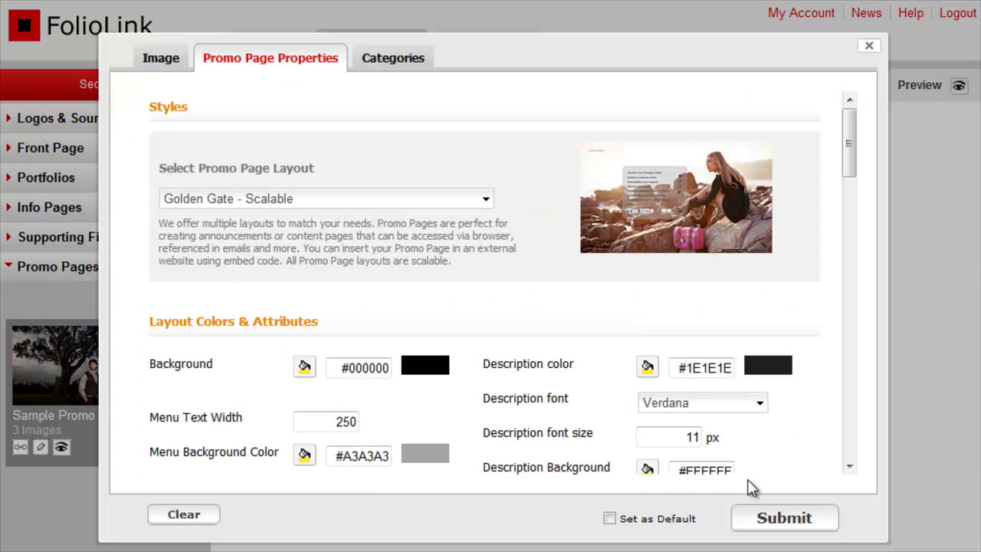
left_click(778, 519)
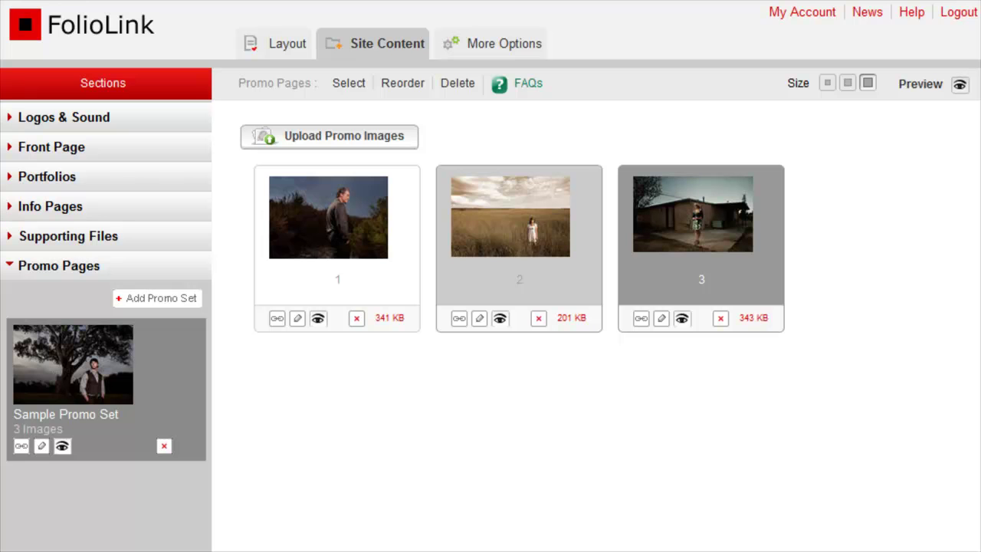
left_click(42, 447)
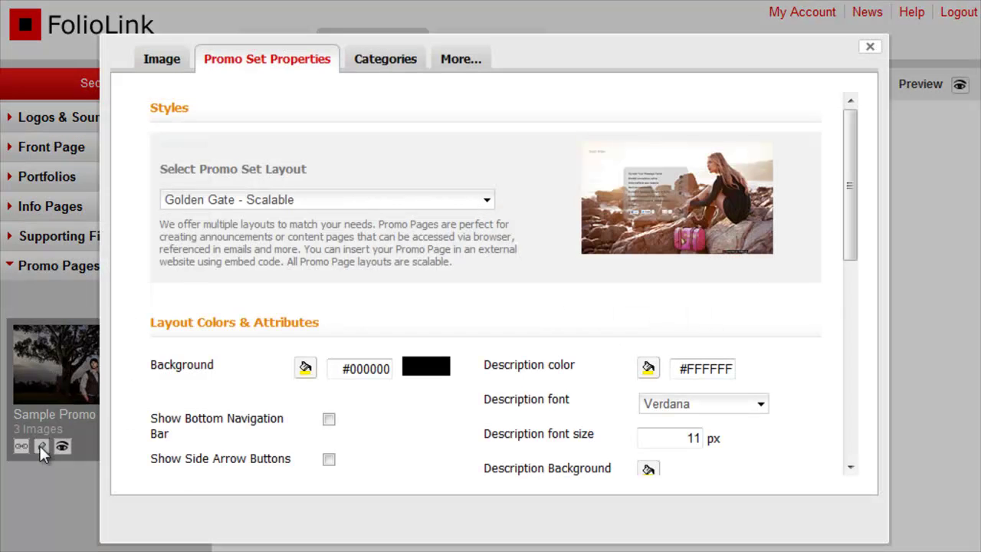
scroll(856, 259, "down", 10)
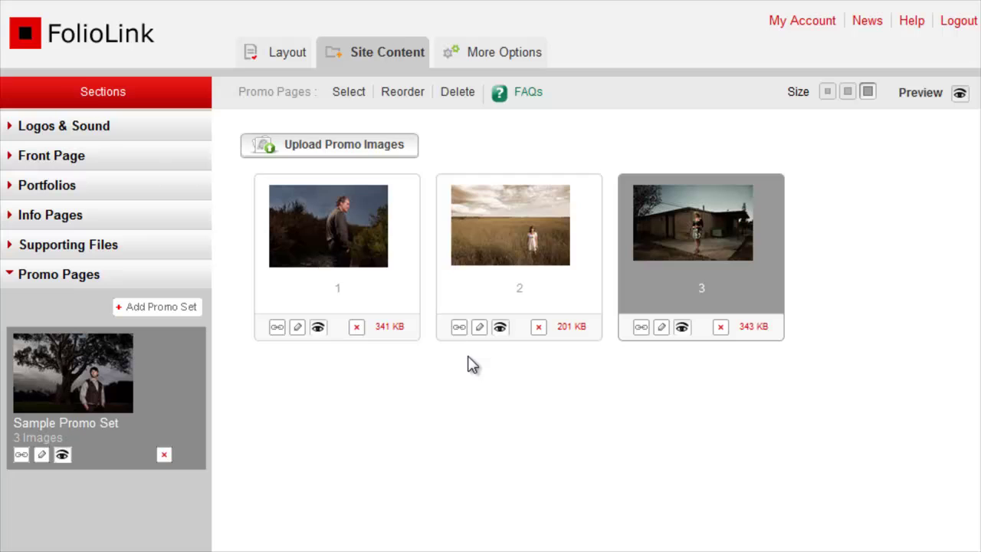
Set promo page 2's menu background colour to 4A4E5C.
left_click(480, 330)
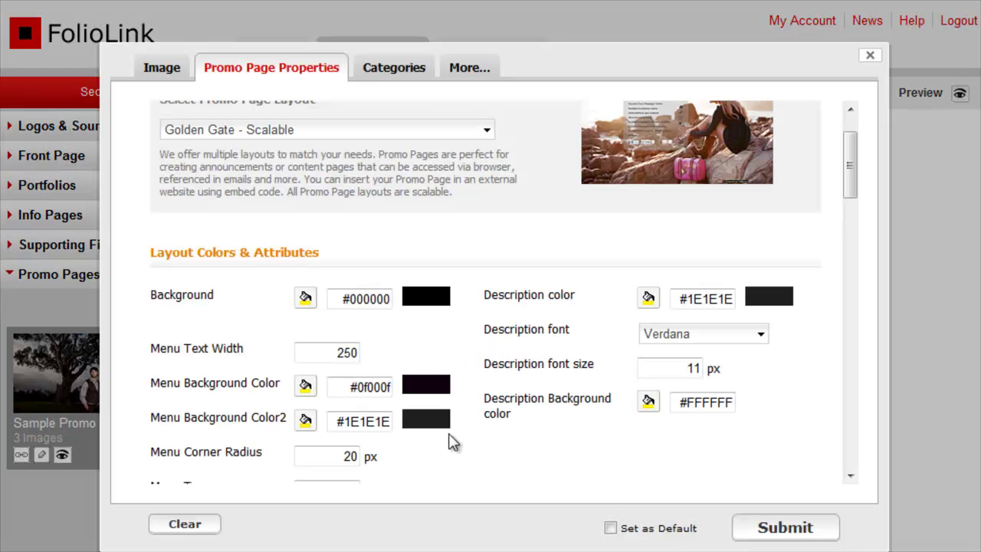
left_click(307, 388)
left_click_drag(551, 287, 504, 287)
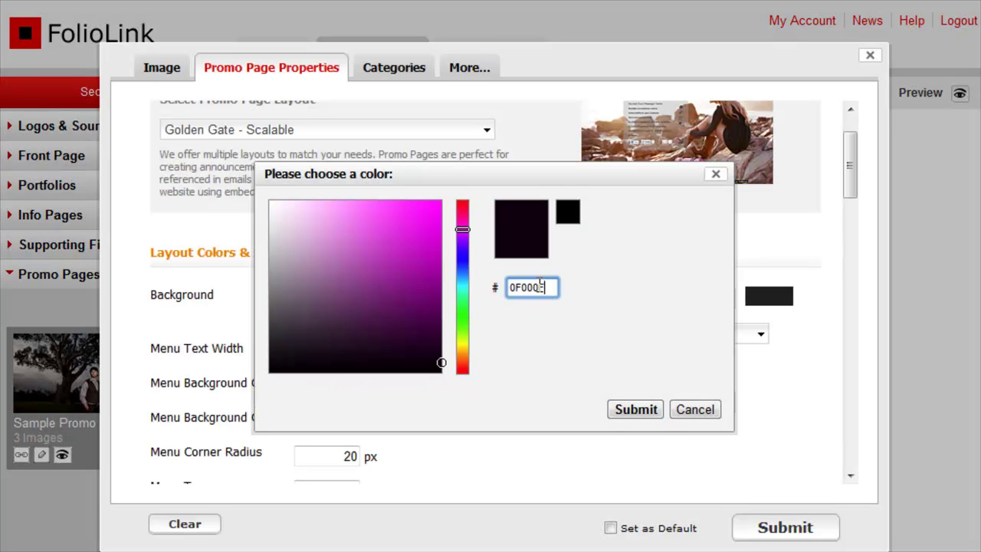
type("4A4E5C")
left_click(637, 409)
Change promo page 2's web page address to PromoPage1.
left_click_drag(851, 188, 857, 353)
left_click_drag(705, 320, 486, 320)
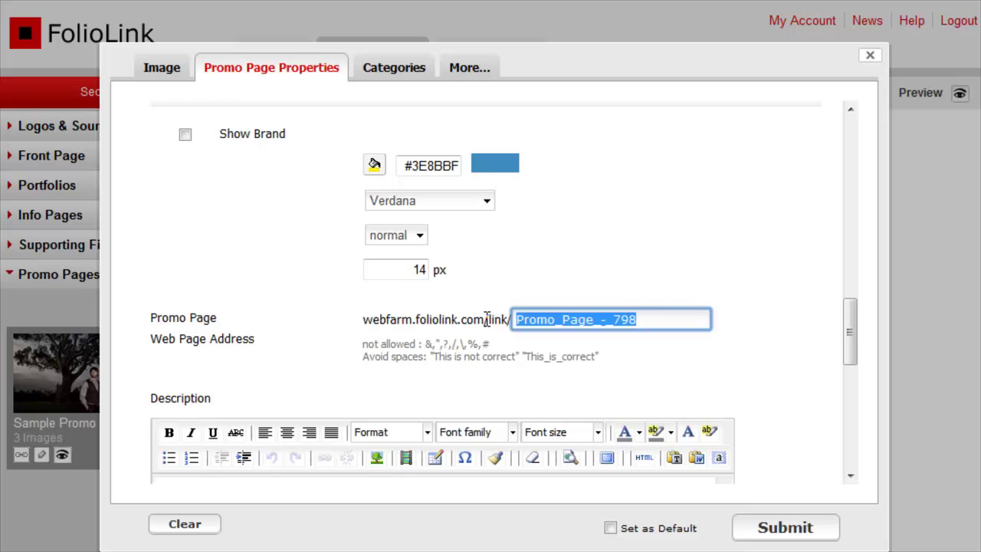
type("PromoPage")
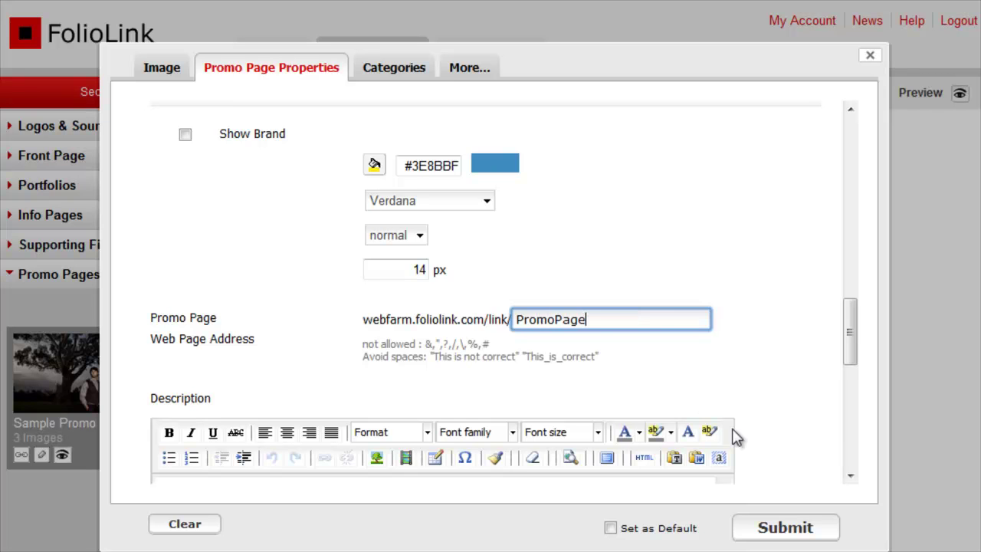
type("1")
left_click_drag(859, 357, 853, 398)
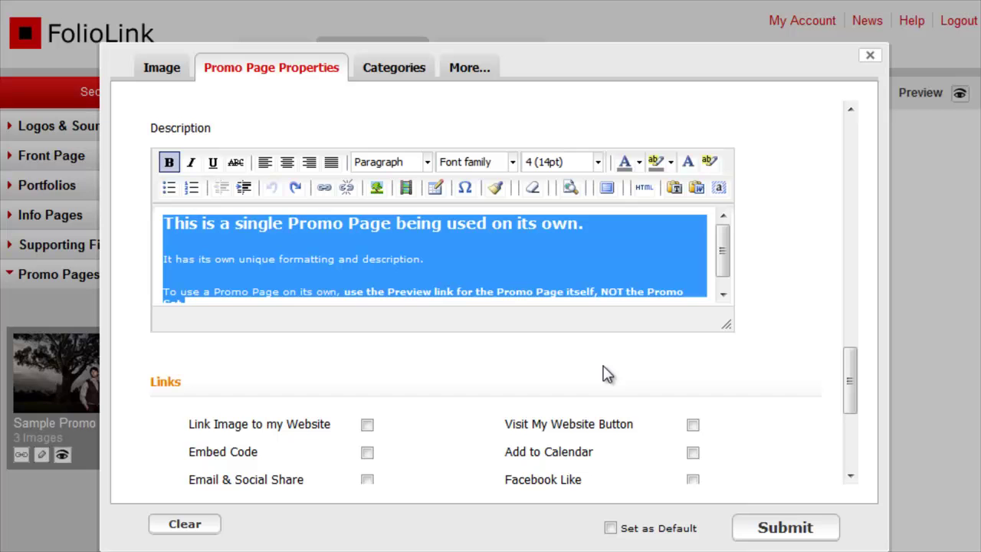
Enable Embed Code and Email & Social Share for promo page 2, then save.
left_click(709, 272)
scroll(847, 407, "down", 3)
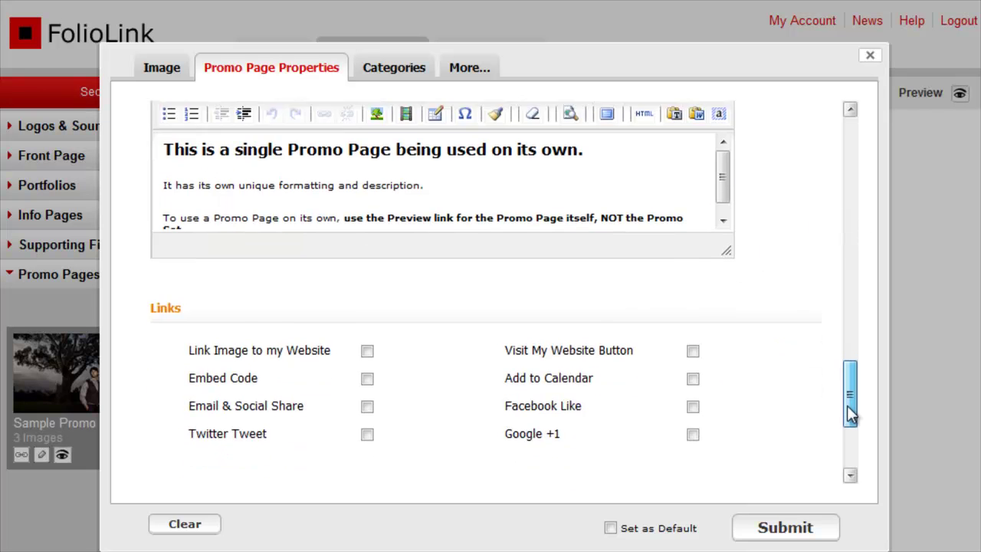
left_click(367, 330)
left_click(367, 358)
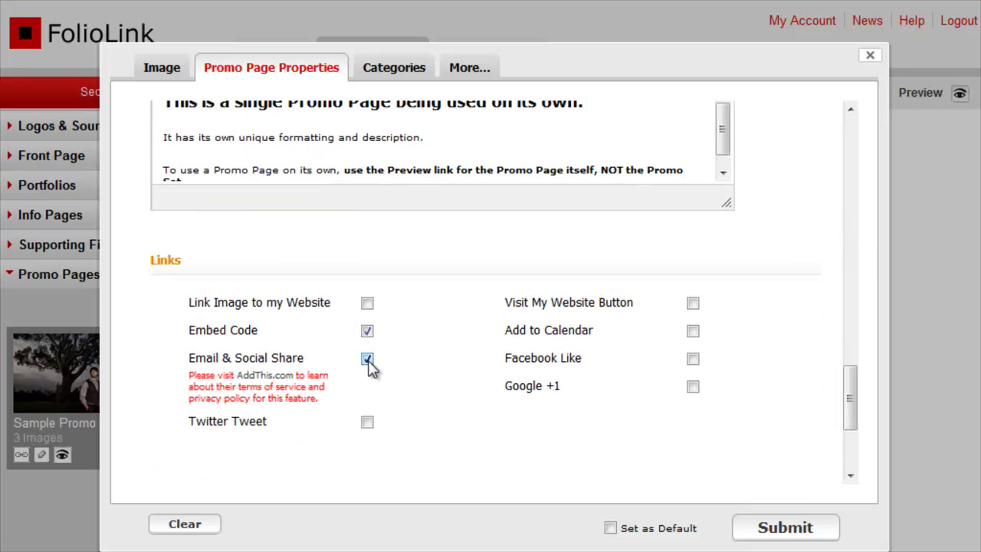
left_click_drag(857, 413, 853, 479)
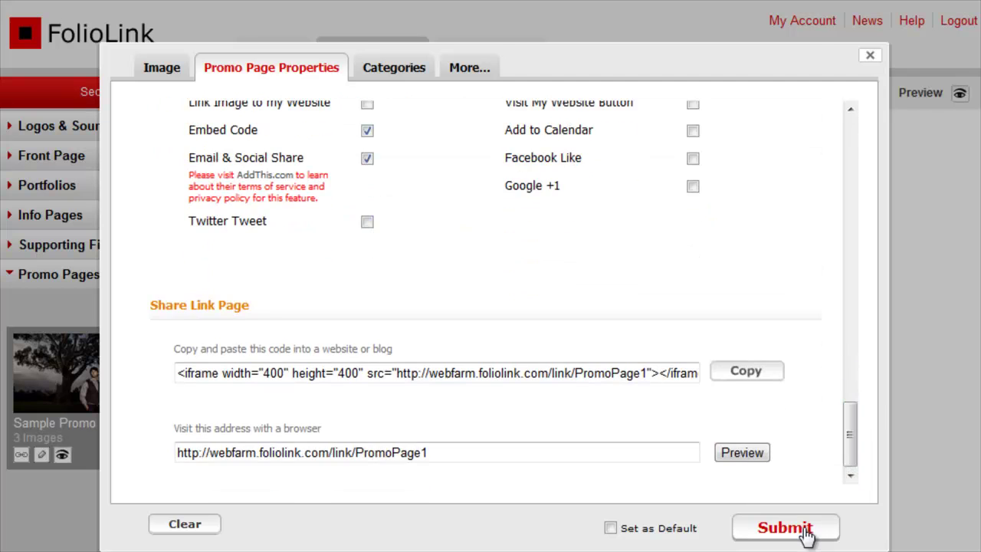
left_click(785, 529)
Preview promo page 2 on its own to check the description.
left_click(510, 230)
scroll(848, 253, "down", 3)
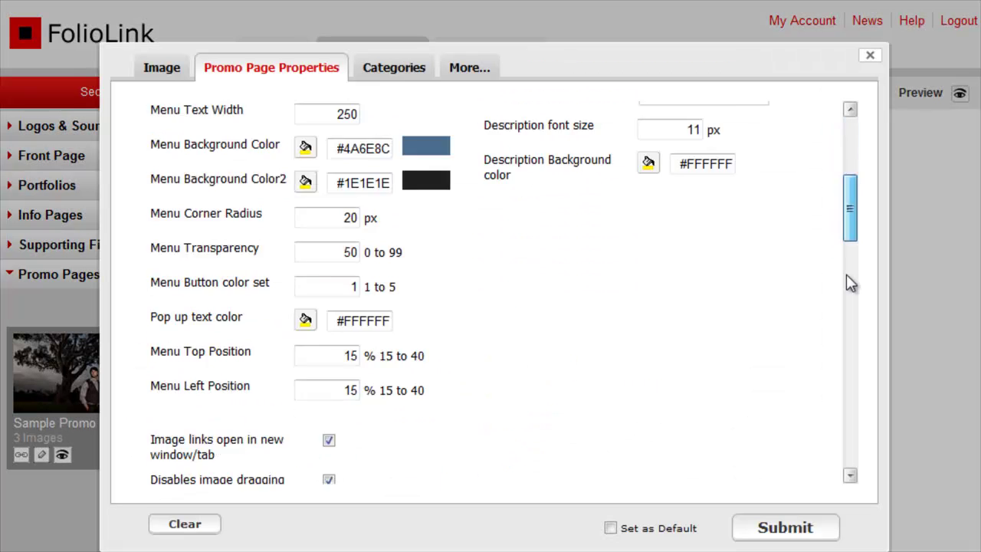
scroll(847, 352, "down", 5)
scroll(843, 420, "down", 10)
left_click(745, 458)
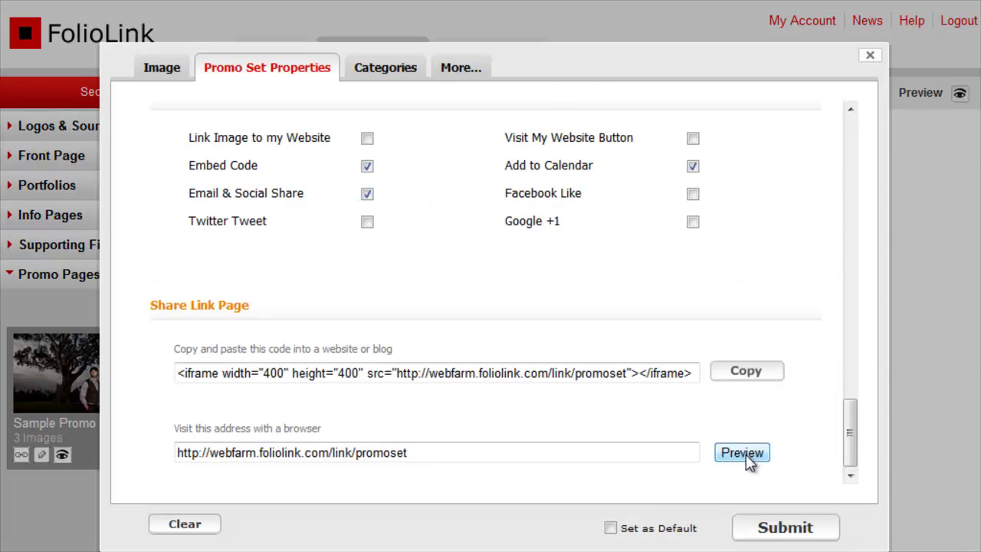
Open the Sample Promo Set's full-screen preview under Share Link Page.
left_click(744, 453)
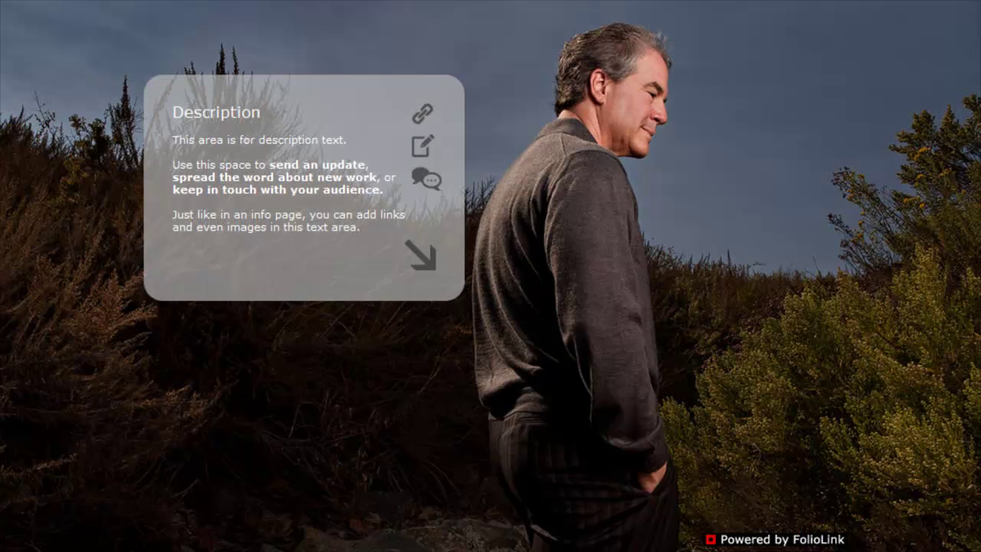